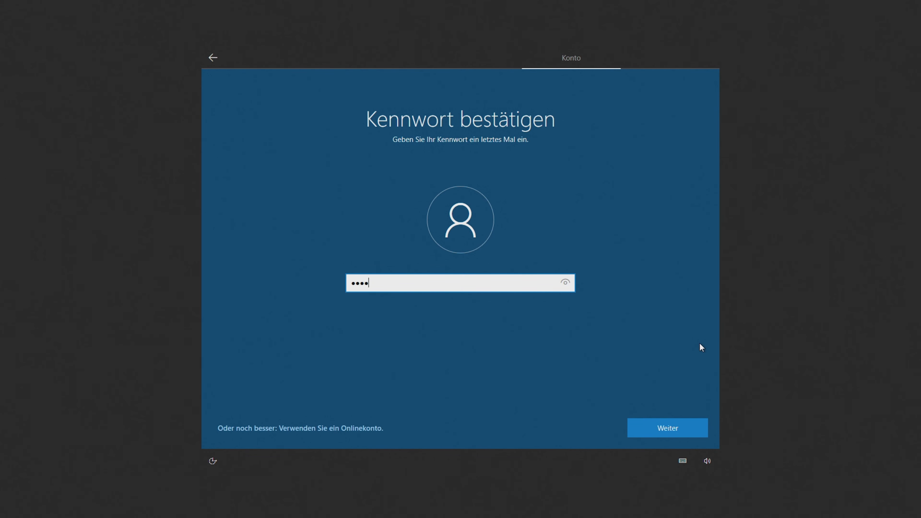
# Step: Submit the repeated account password and answer the first security question, "Wie hieß Ihr erstes Haustier?"
pyautogui.click(654, 426)
pyautogui.click(501, 315)
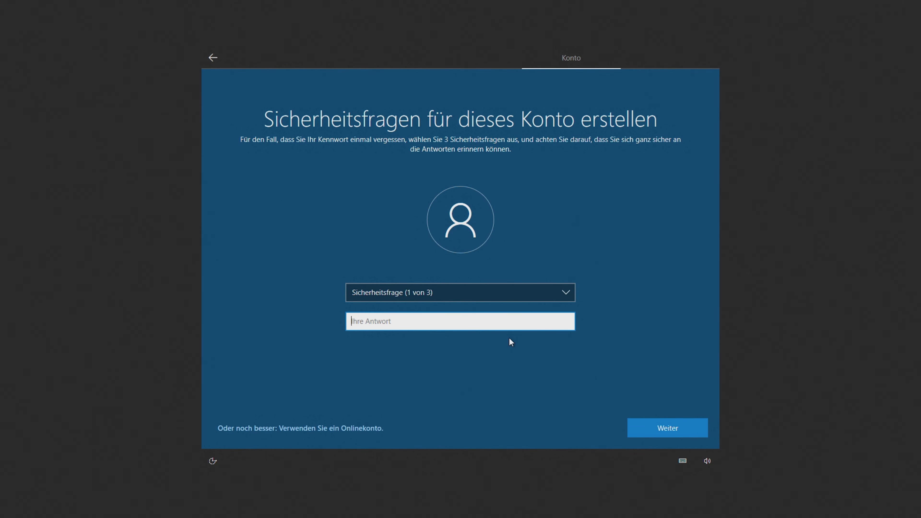
pyautogui.click(476, 292)
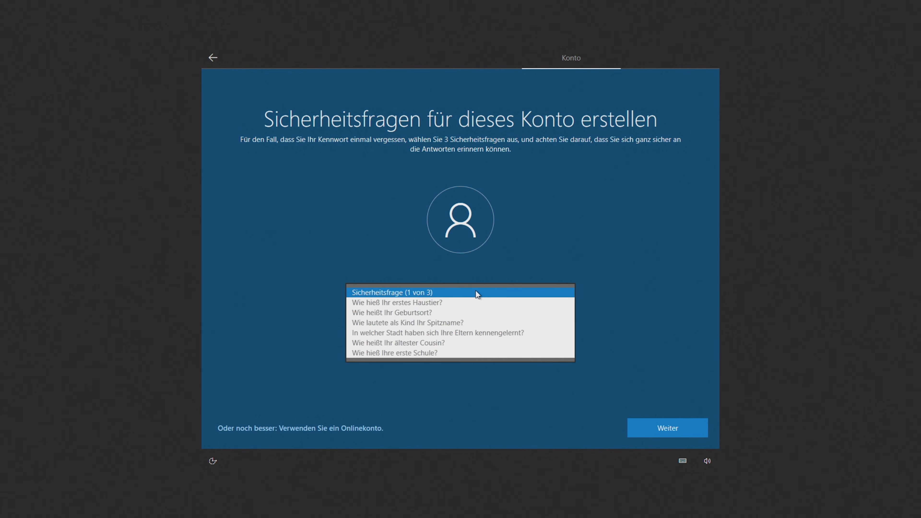
pyautogui.click(468, 303)
pyautogui.click(470, 325)
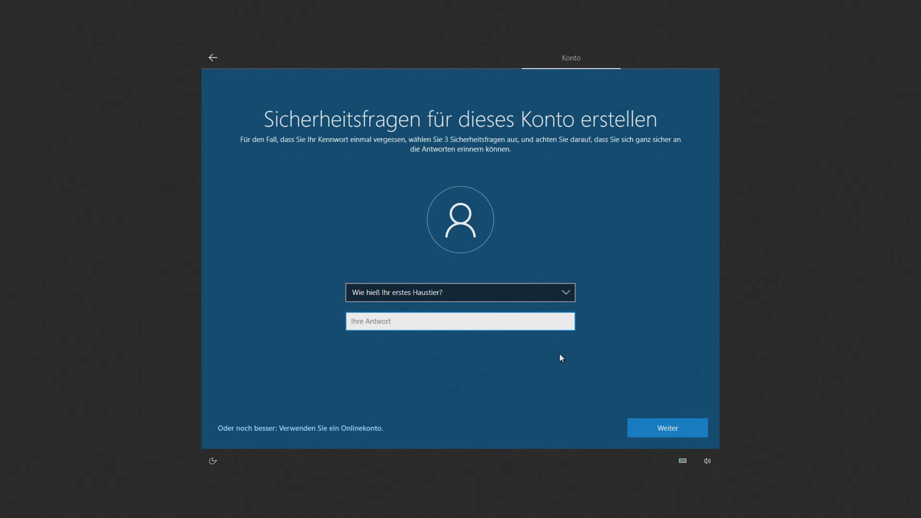
pyautogui.write('1')
pyautogui.click(638, 423)
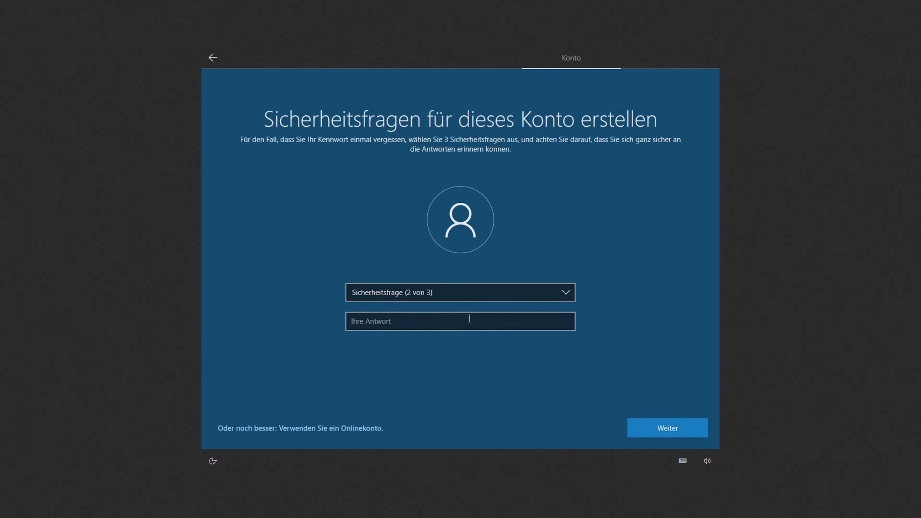
# Step: Choose "Wie lautete als Kind Ihr Spitzname?" as the second security question and submit its answer
pyautogui.click(446, 294)
pyautogui.click(440, 312)
pyautogui.click(455, 329)
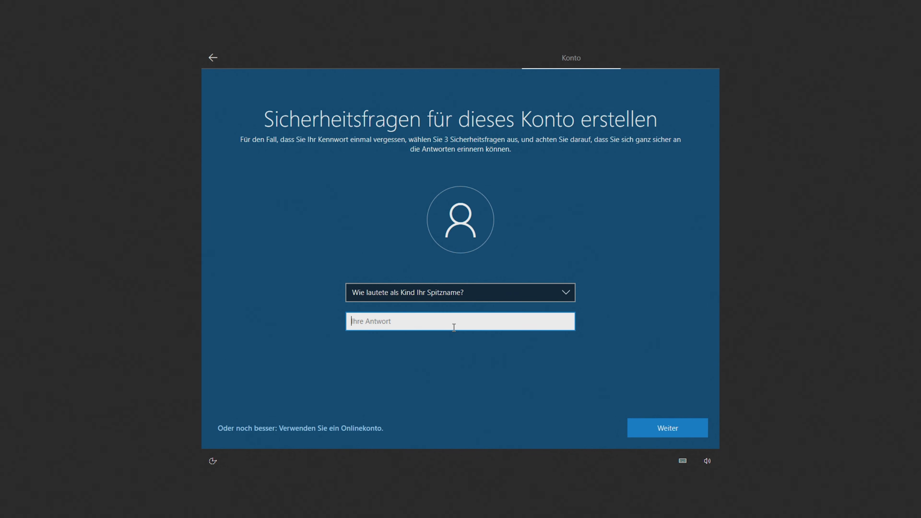
pyautogui.write('2')
pyautogui.click(636, 420)
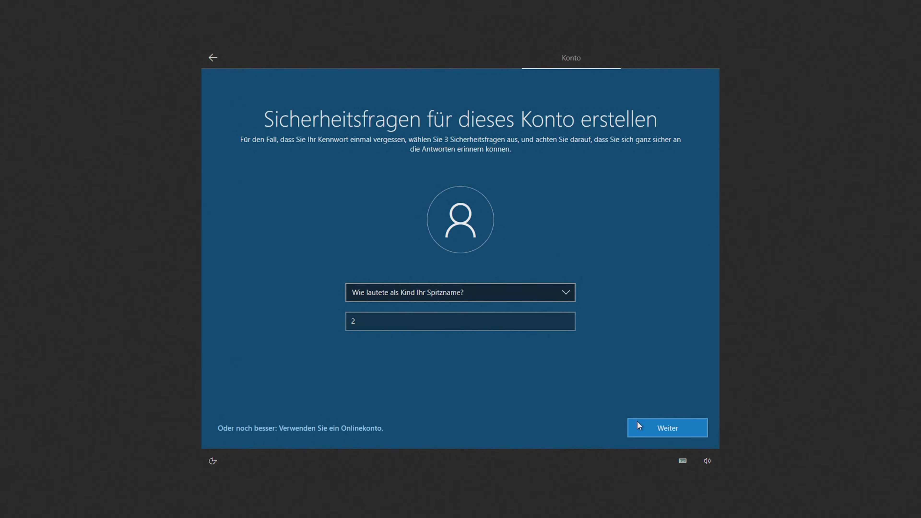
# Step: Choose "Wie heißt Ihr Geburtsort?" as the third security question and submit its answer
pyautogui.click(460, 295)
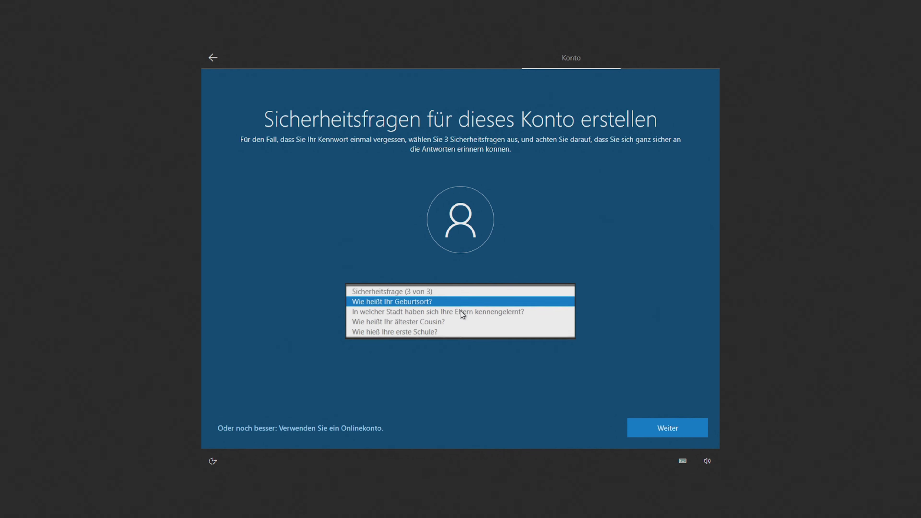
pyautogui.click(457, 304)
pyautogui.click(461, 322)
pyautogui.write('3')
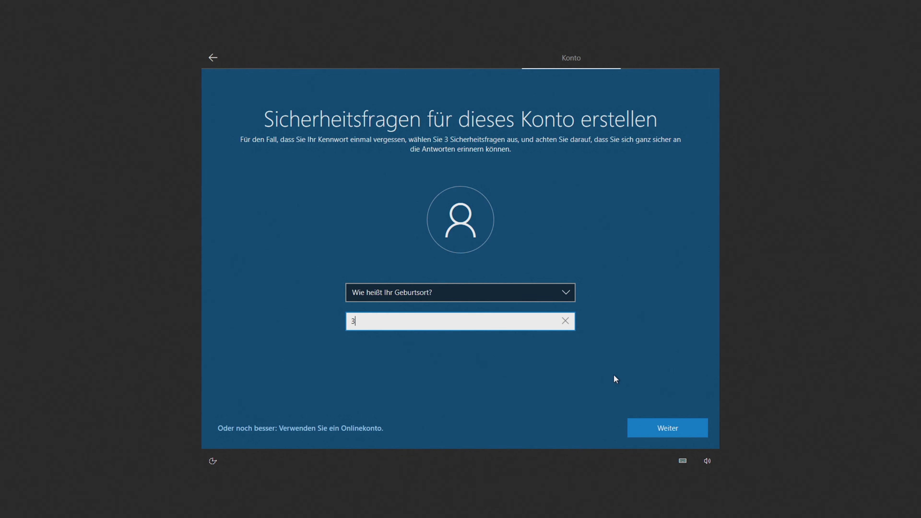
pyautogui.click(655, 420)
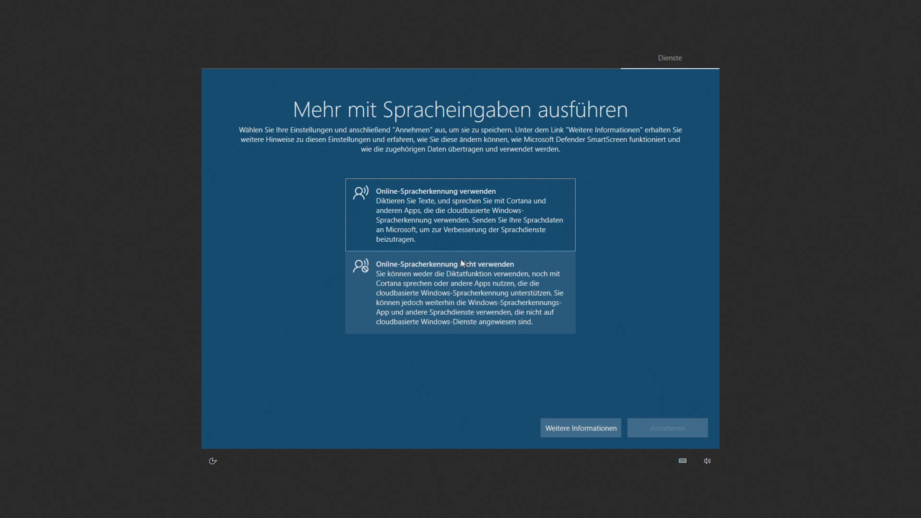
# Step: Decline online speech recognition and refuse location access for Microsoft and apps, accepting both choices
pyautogui.click(476, 311)
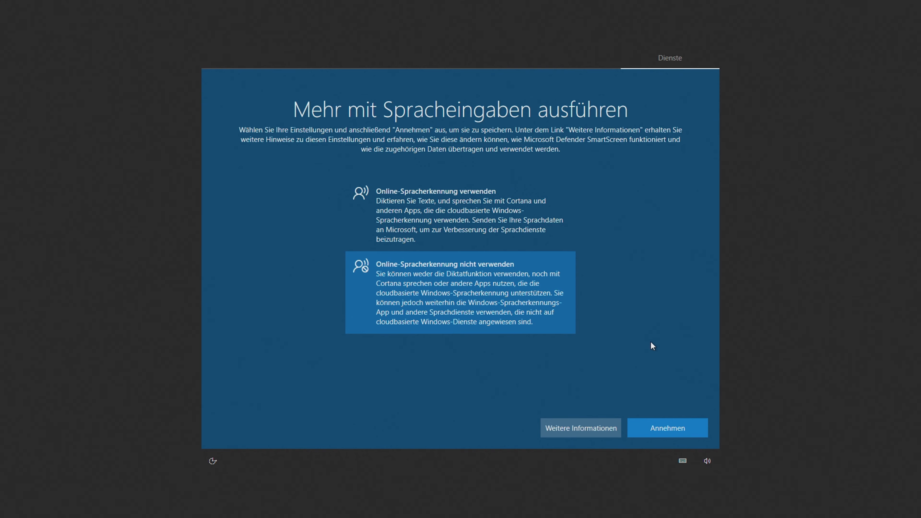
pyautogui.click(661, 429)
pyautogui.click(501, 287)
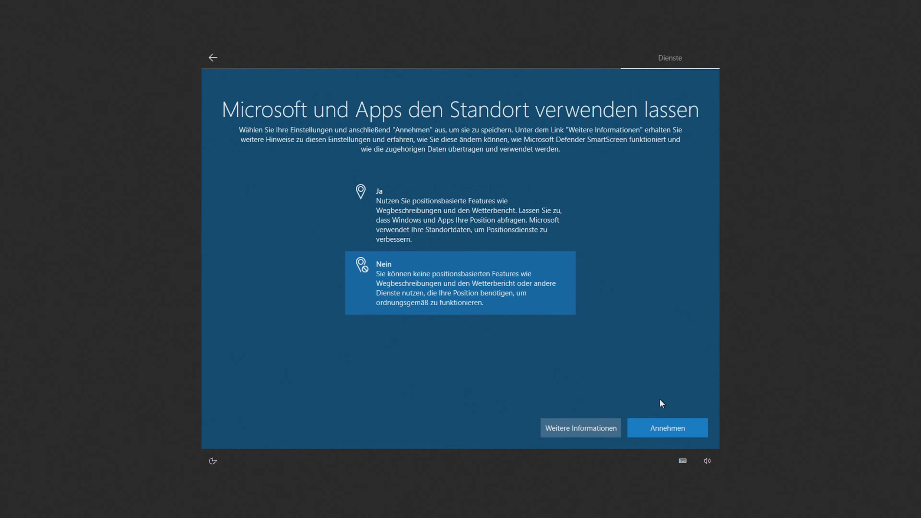
pyautogui.click(661, 419)
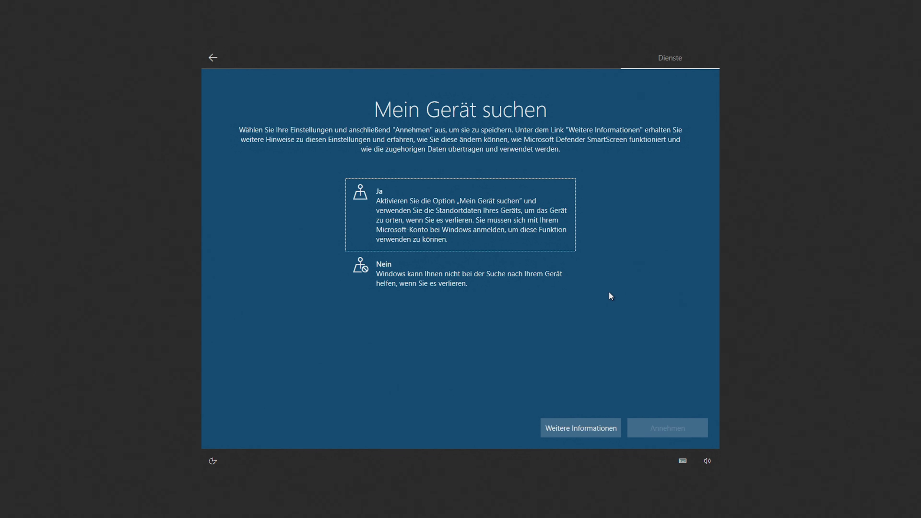
# Step: Decline "Mein Gerät suchen" and limit the diagnostic data sent to Microsoft to "Einfach"
pyautogui.click(470, 269)
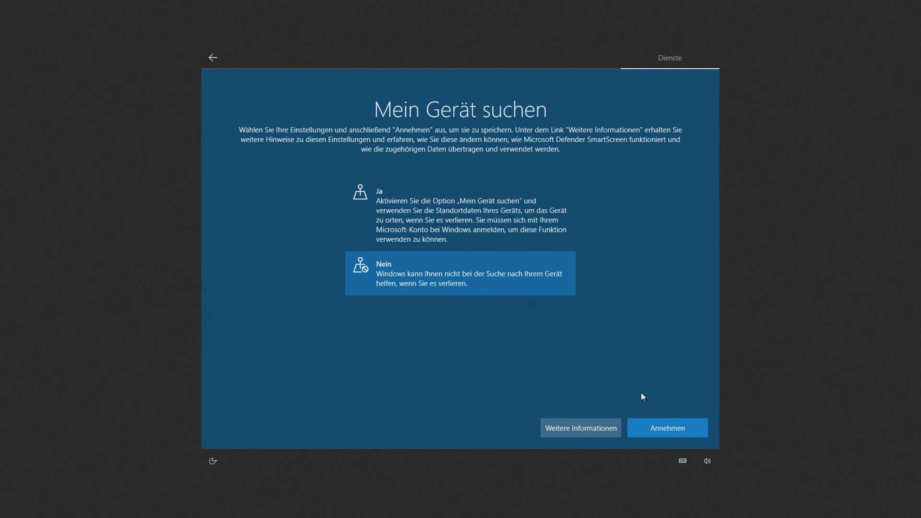
pyautogui.click(659, 424)
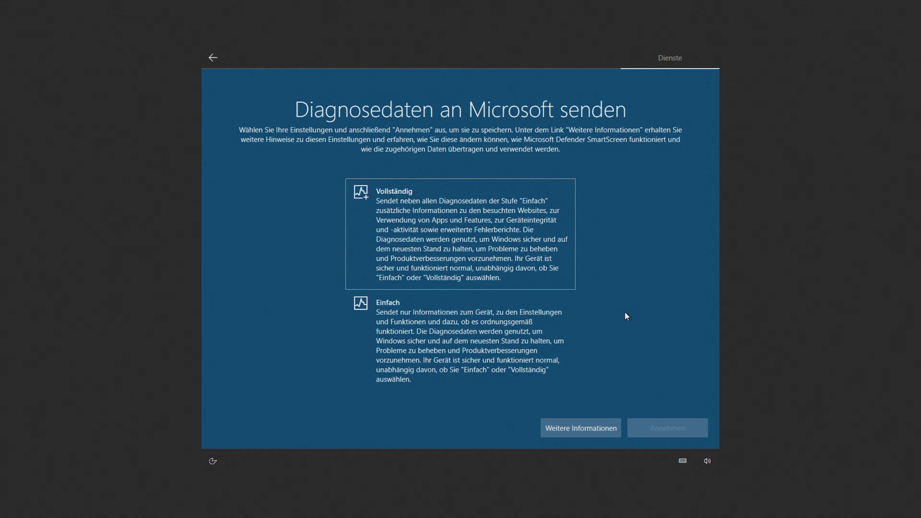
pyautogui.click(529, 319)
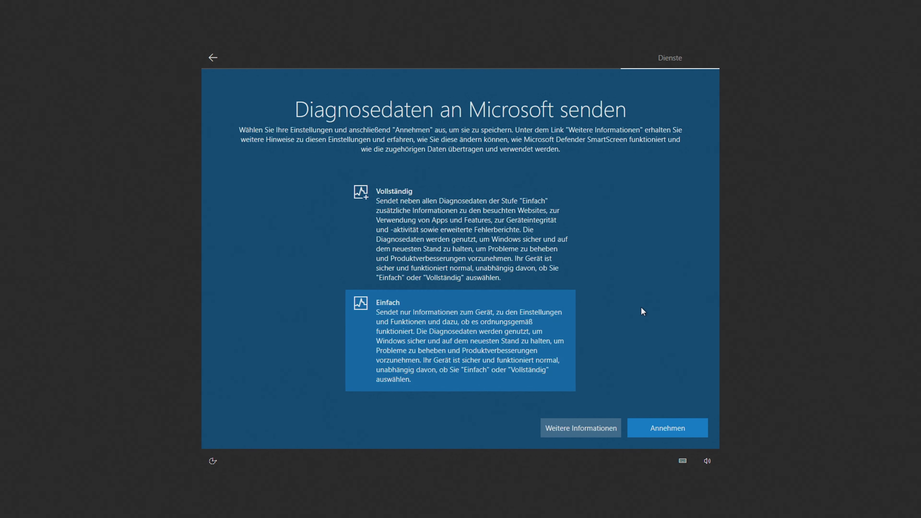
pyautogui.click(642, 422)
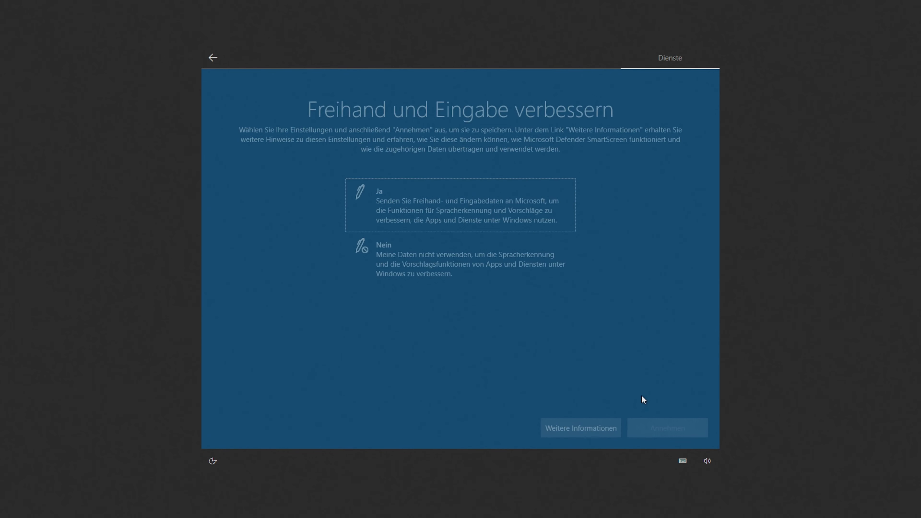
# Step: Answer "Nein" to improving inking and typing and to tailored experiences based on diagnostic data
pyautogui.click(494, 276)
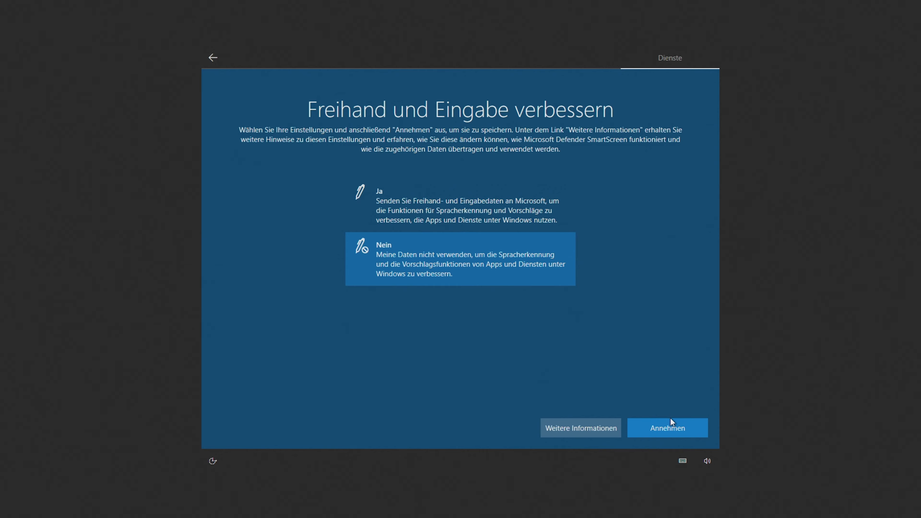
pyautogui.click(664, 426)
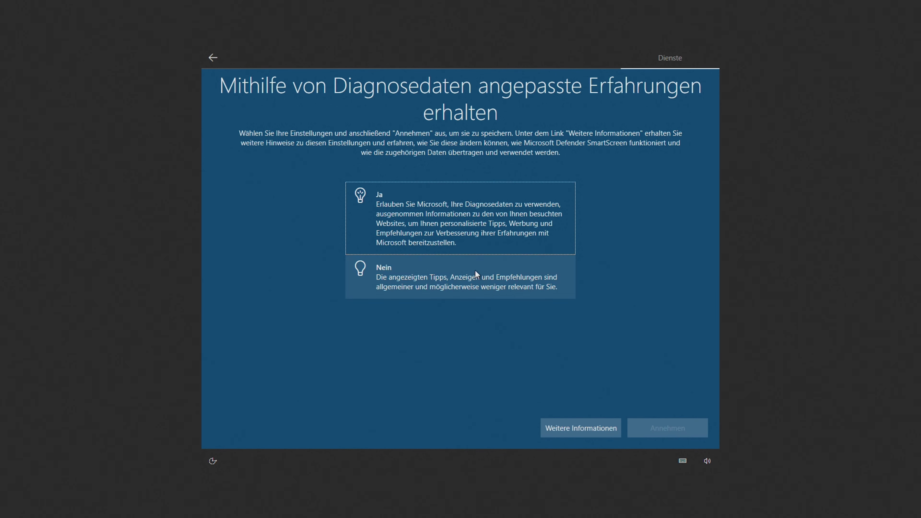
pyautogui.click(481, 284)
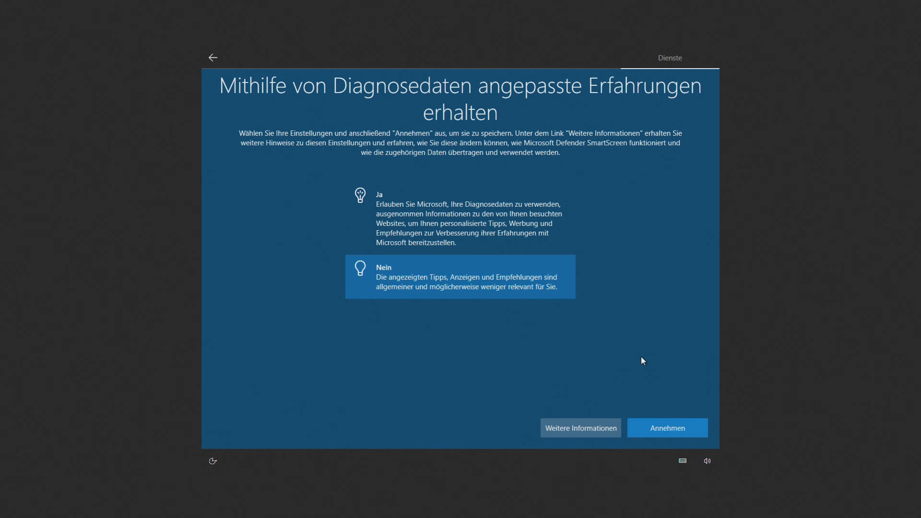
pyautogui.click(663, 424)
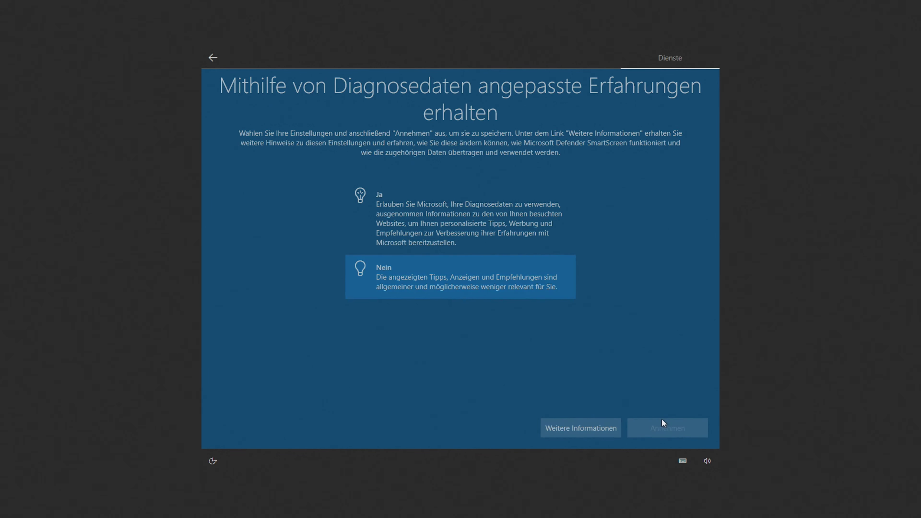
# Step: Refuse the advertising ID for apps and decline the cross-device activity history
pyautogui.click(487, 258)
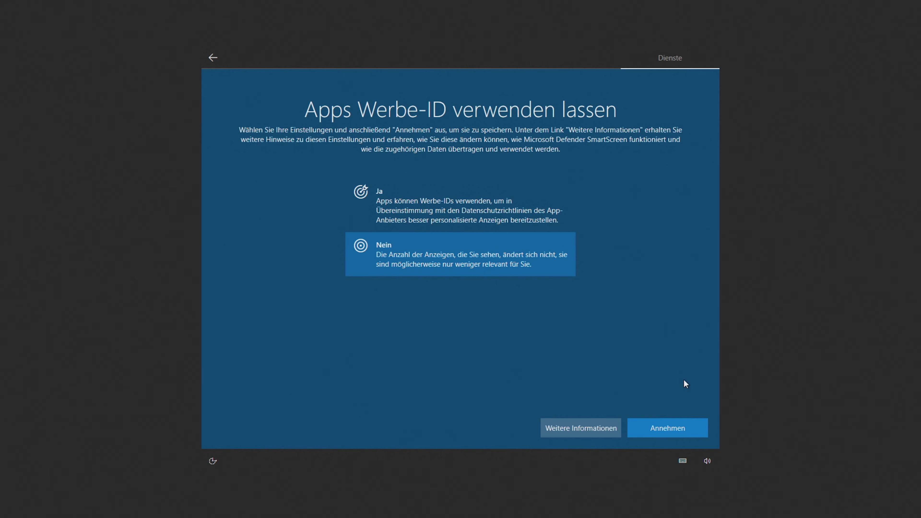
pyautogui.click(662, 424)
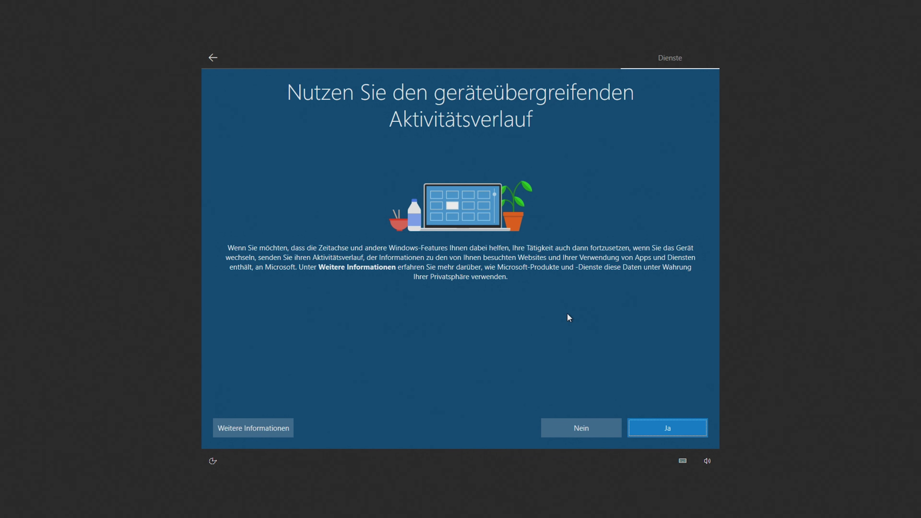
pyautogui.click(586, 421)
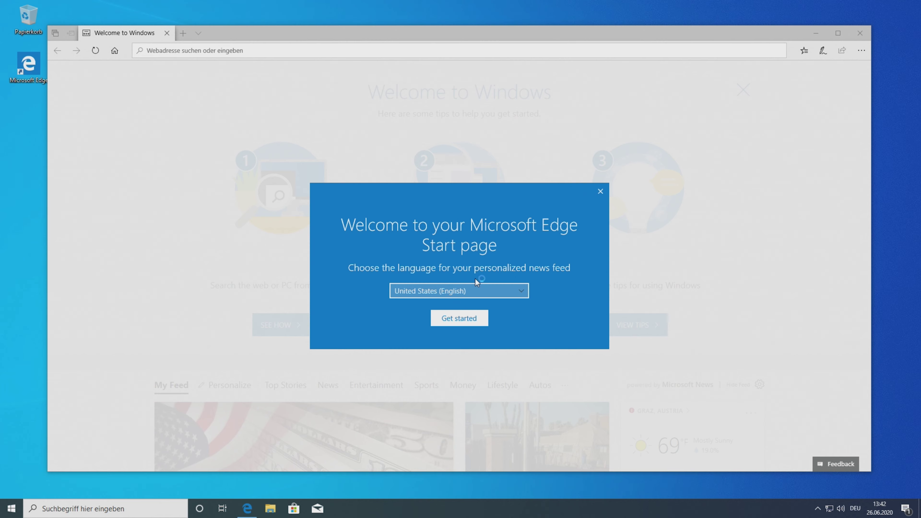
# Step: Set the Edge start page news feed language to Österreich (Deutsch), then close the browser
pyautogui.click(455, 291)
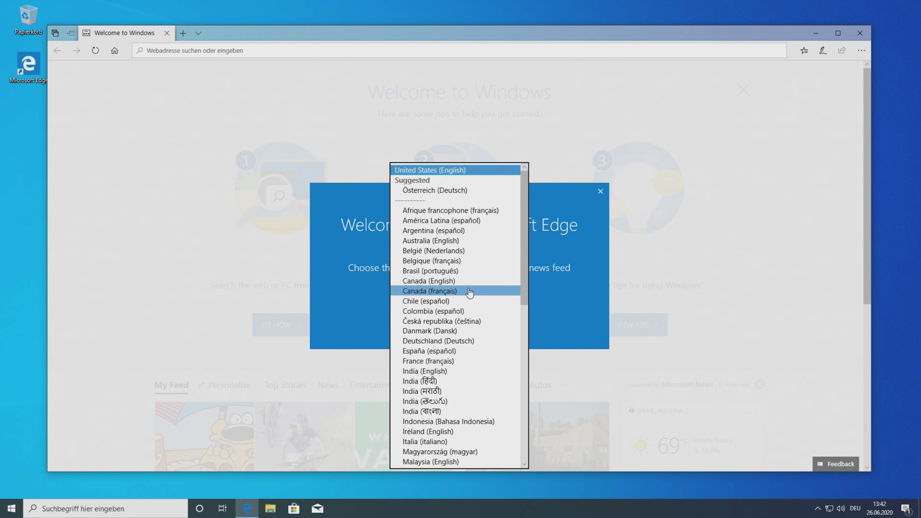
pyautogui.click(435, 191)
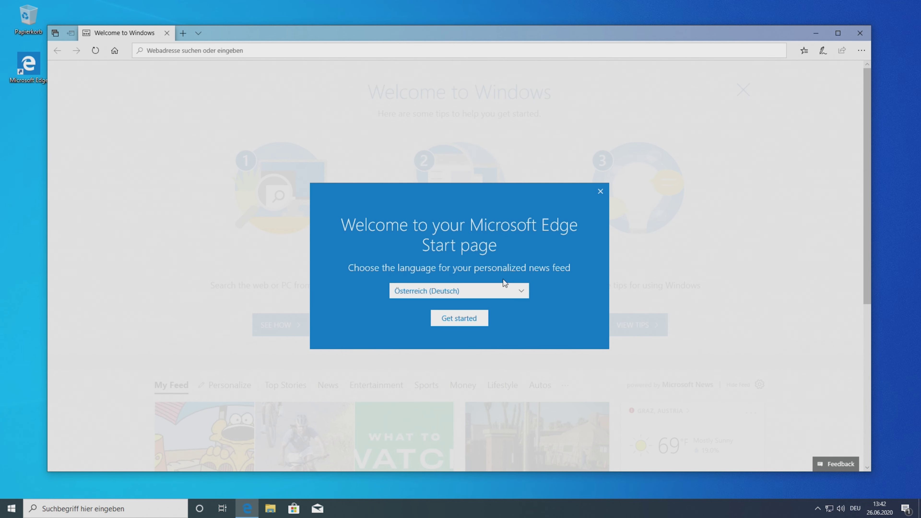
pyautogui.click(469, 320)
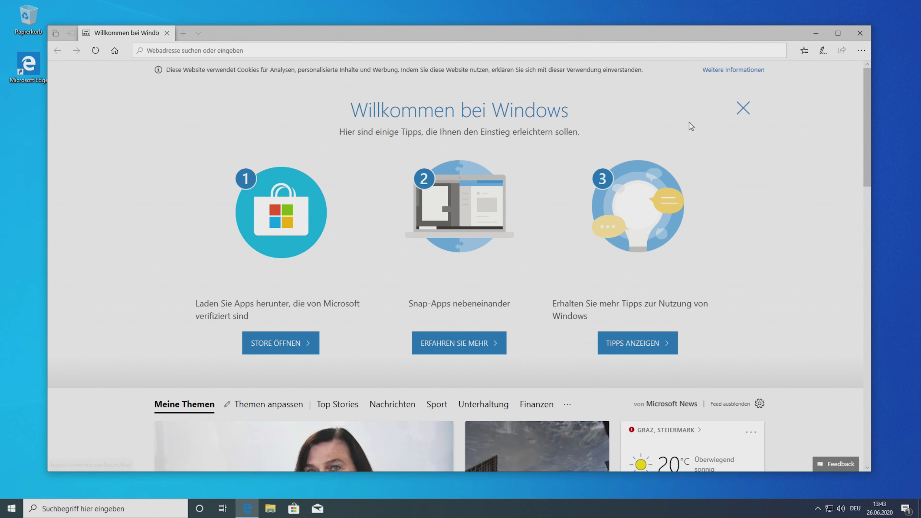
pyautogui.click(859, 33)
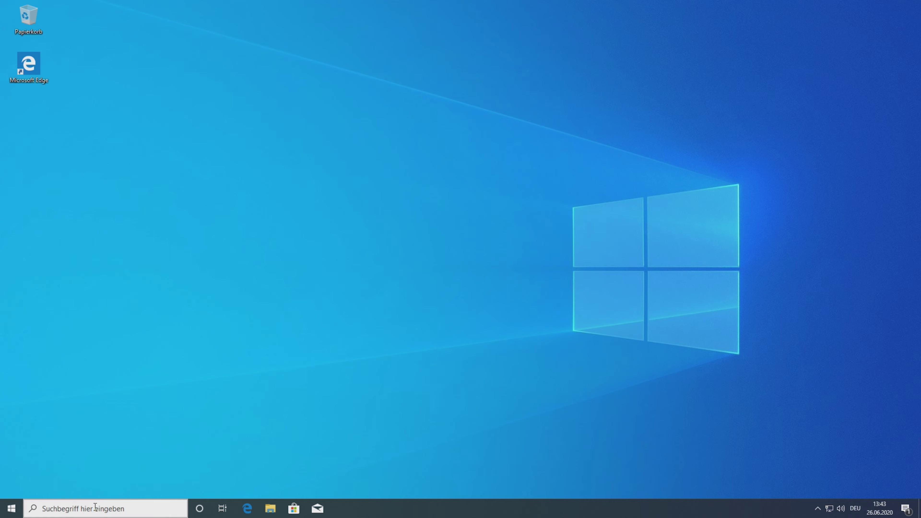
# Step: Open Windows Update under "Update und Sicherheit" in the Windows settings and check for updates
pyautogui.click(14, 511)
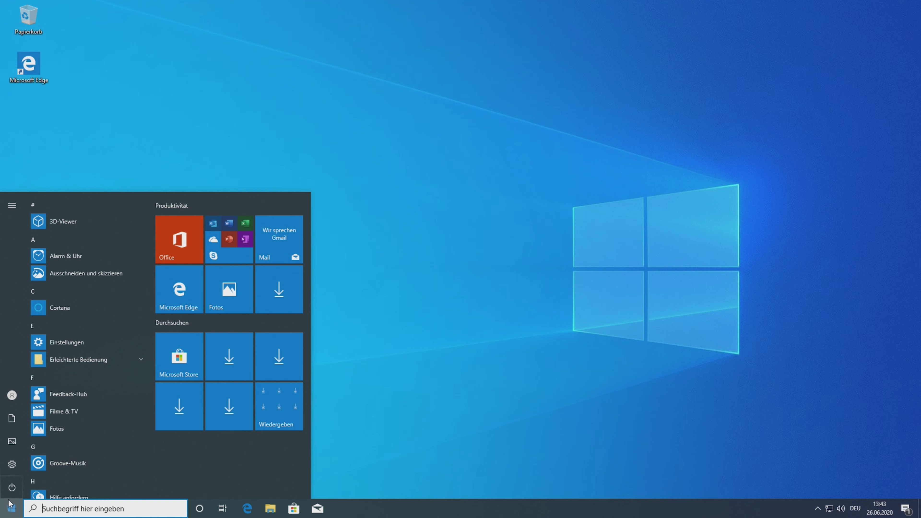
pyautogui.moveTo(9, 471)
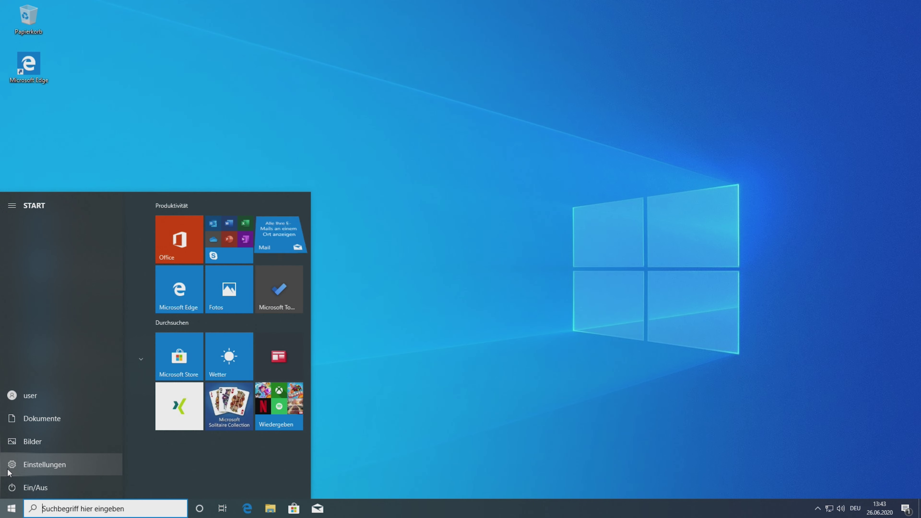
pyautogui.click(8, 470)
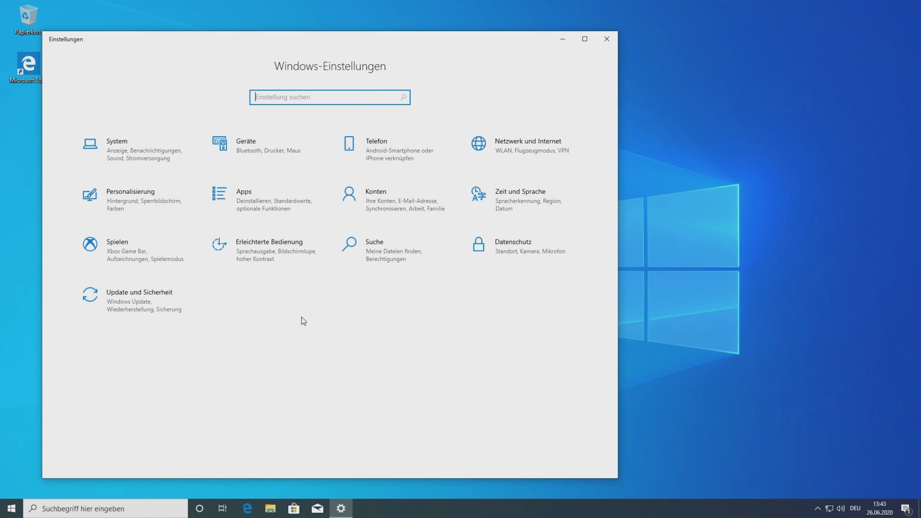
pyautogui.click(11, 509)
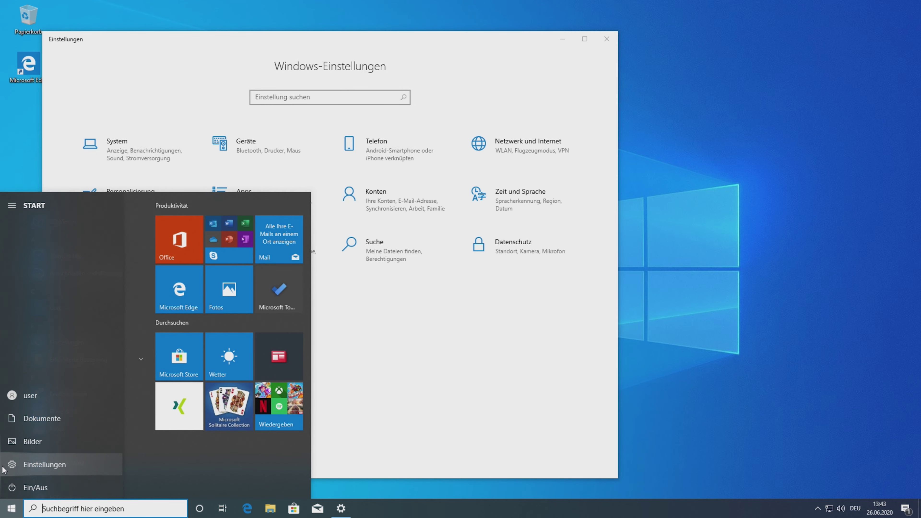
pyautogui.click(437, 285)
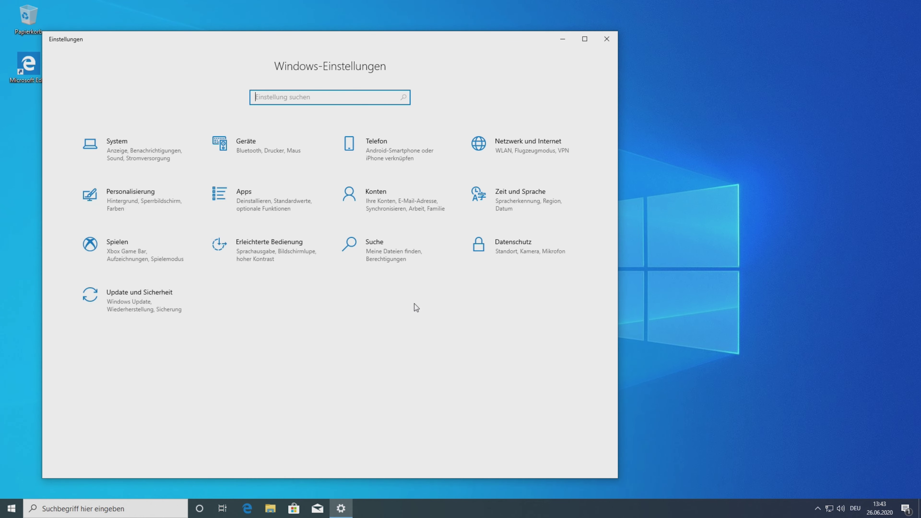
pyautogui.click(179, 300)
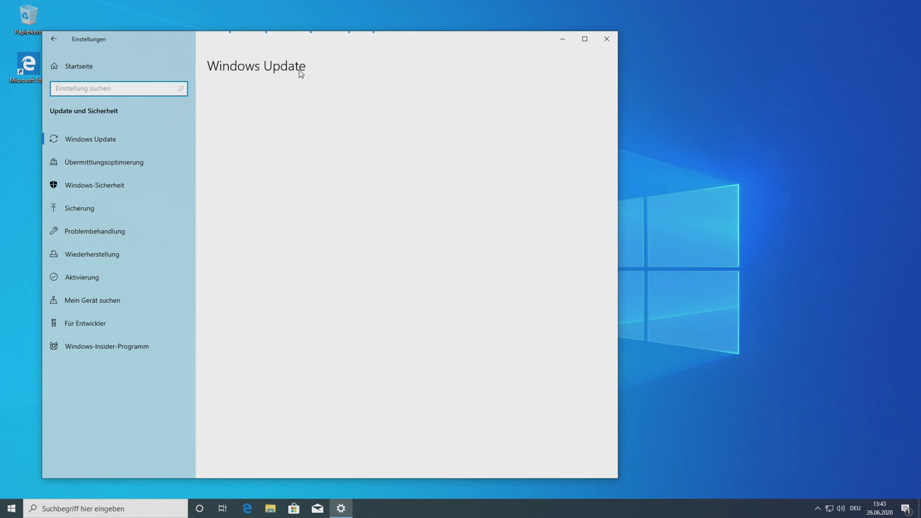
pyautogui.moveTo(310, 47); pyautogui.dragTo(501, 24)
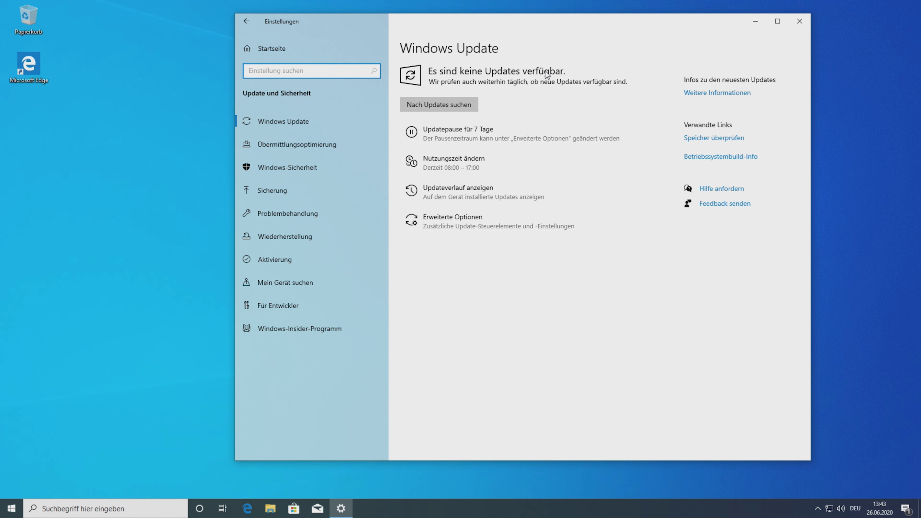
pyautogui.click(460, 105)
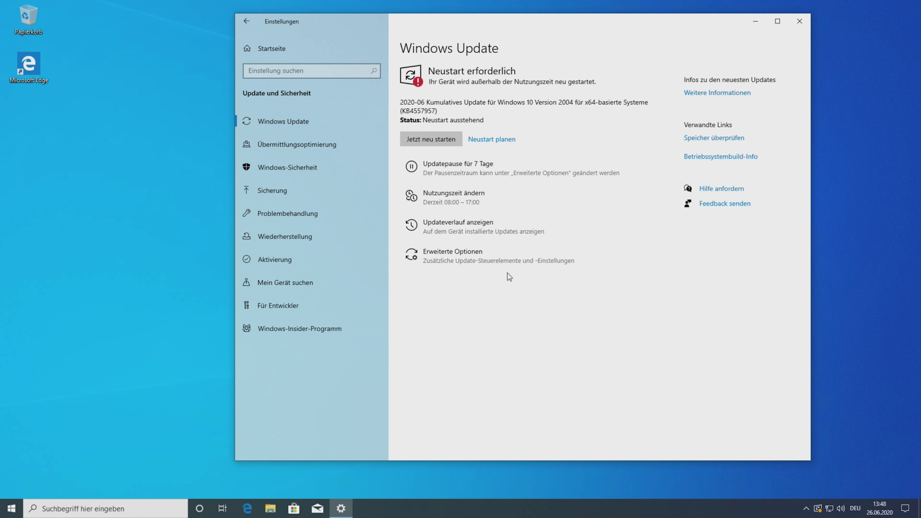
# Step: Restart the computer immediately to finish installing the pending cumulative update KB4557957
pyautogui.click(436, 138)
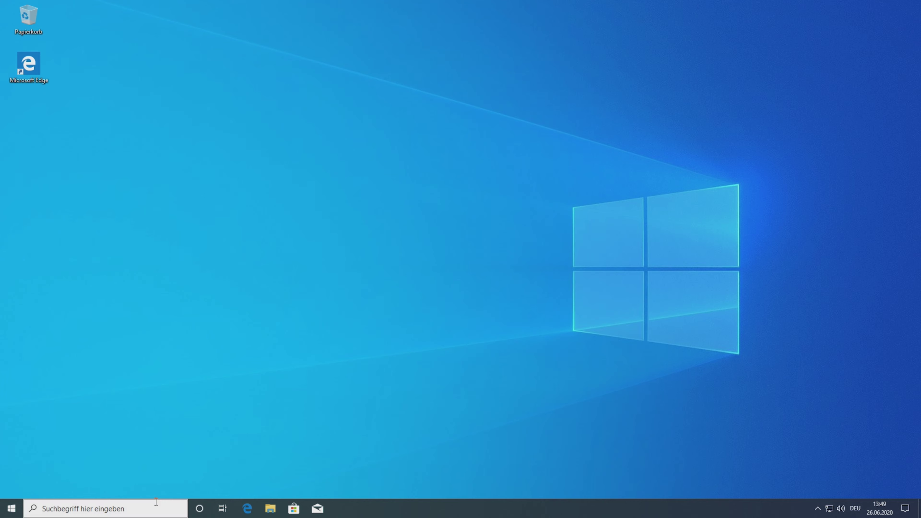
# Step: Uninstall the Microsoft Solitaire Collection and XING apps through their Start tiles
pyautogui.click(11, 508)
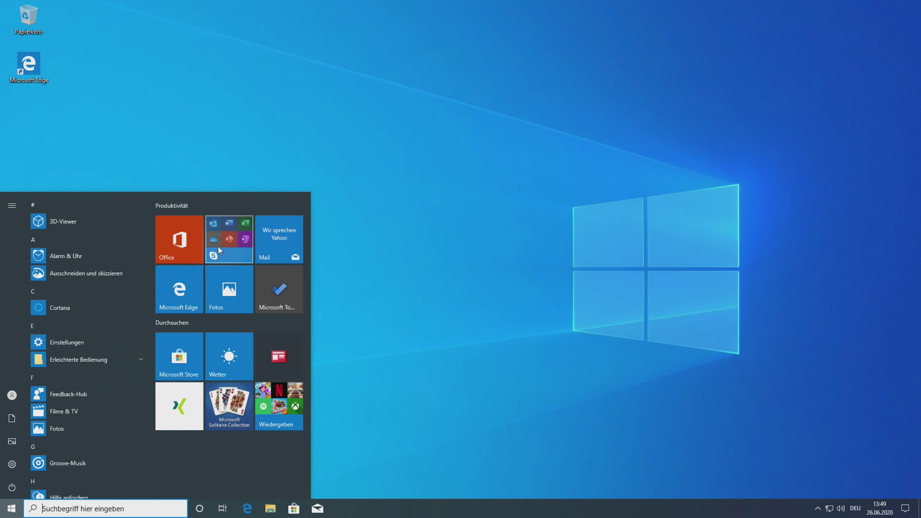
pyautogui.rightClick(239, 399)
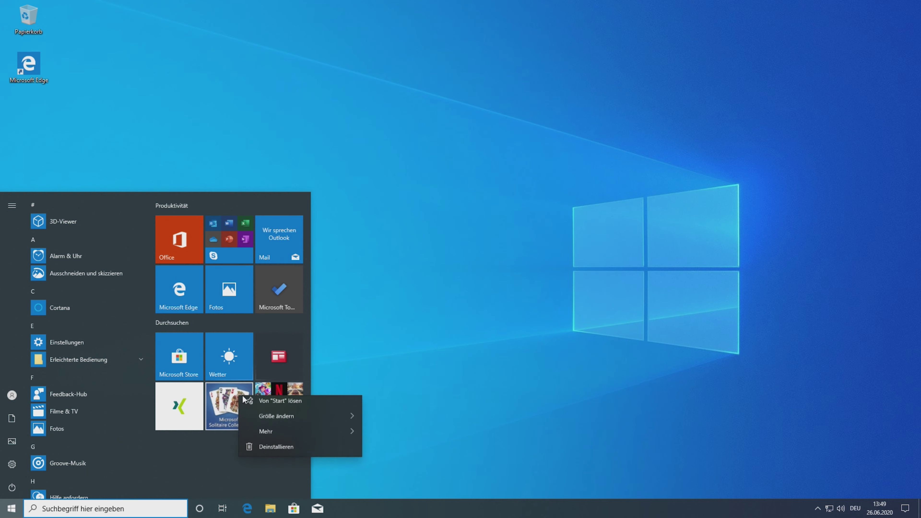
pyautogui.click(293, 449)
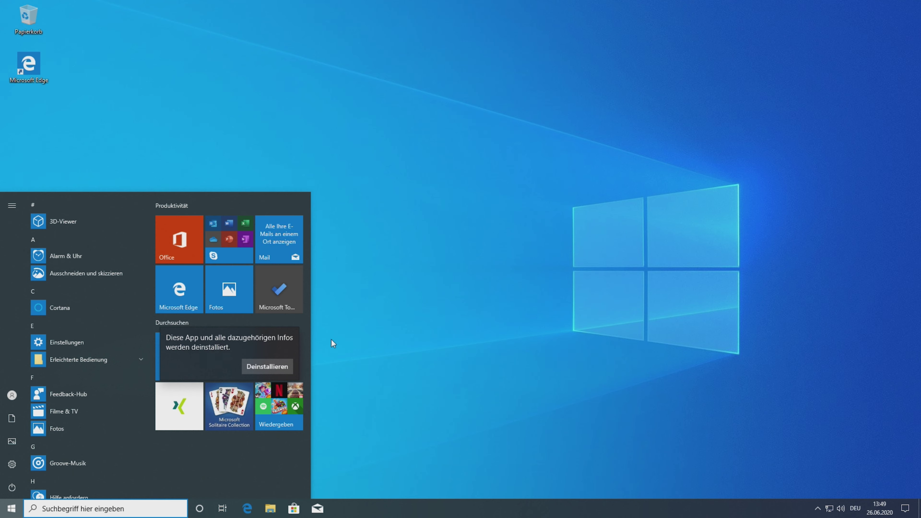
pyautogui.click(283, 367)
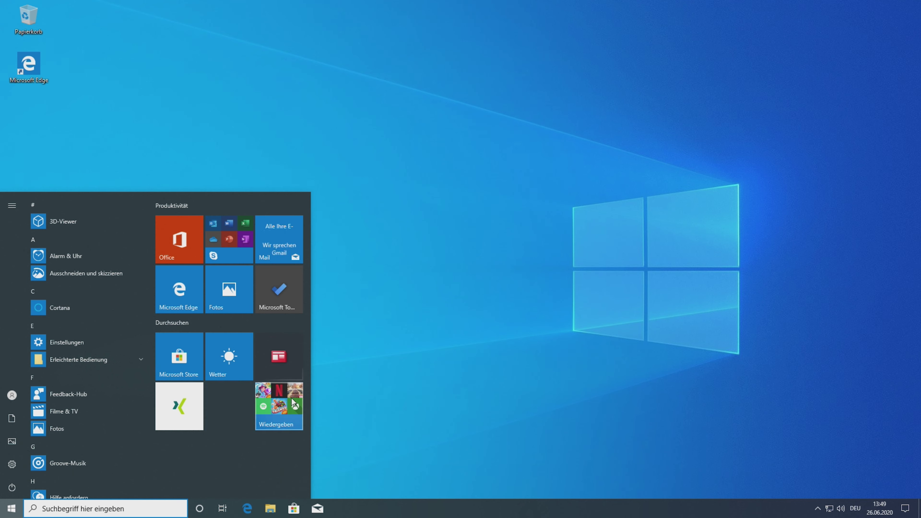
pyautogui.rightClick(190, 410)
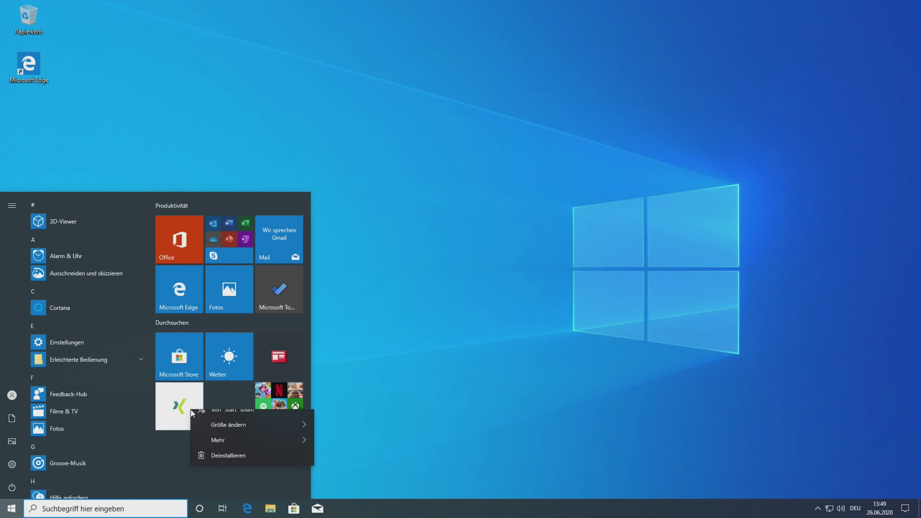
pyautogui.click(210, 466)
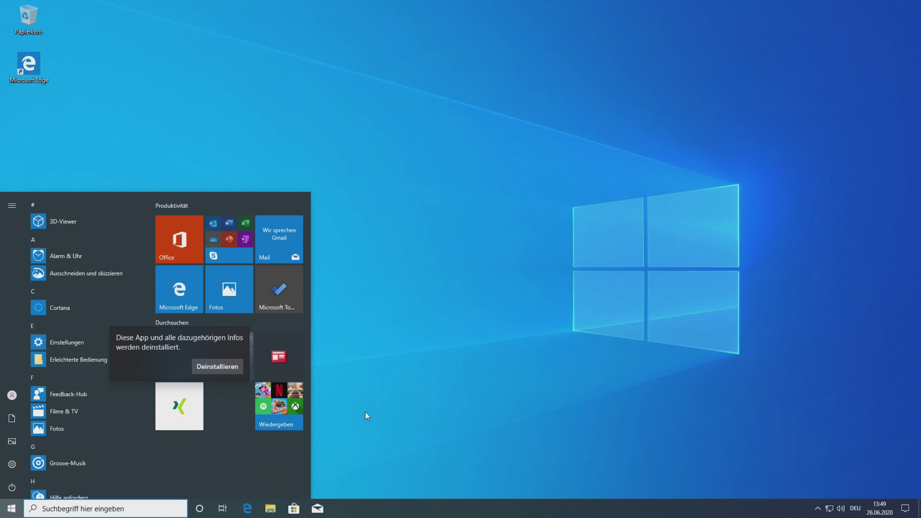
pyautogui.click(219, 367)
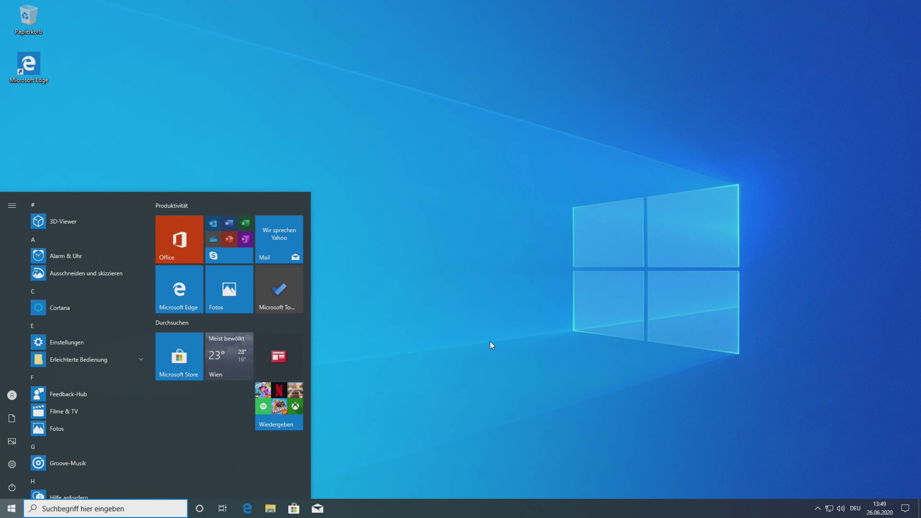
pyautogui.click(13, 513)
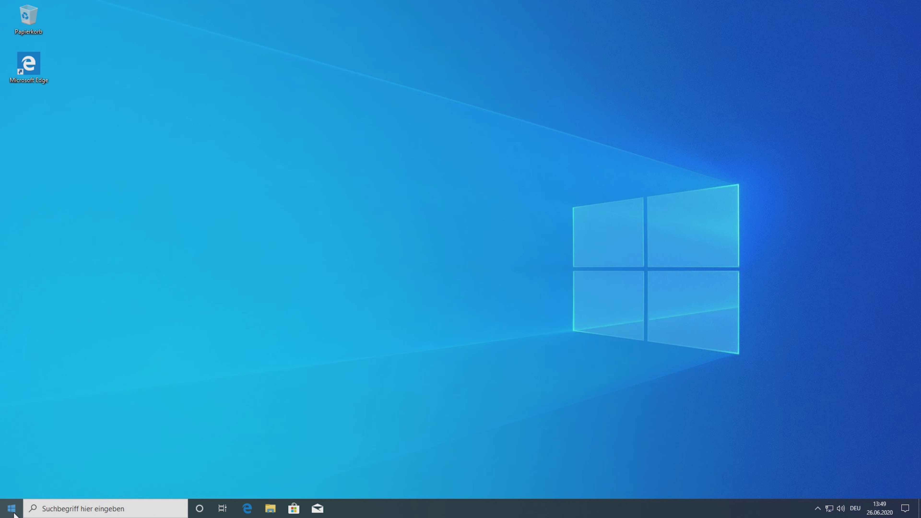
# Step: Open the "Hintergrund-Apps" privacy settings and disallow all apps from running in the background
pyautogui.click(13, 513)
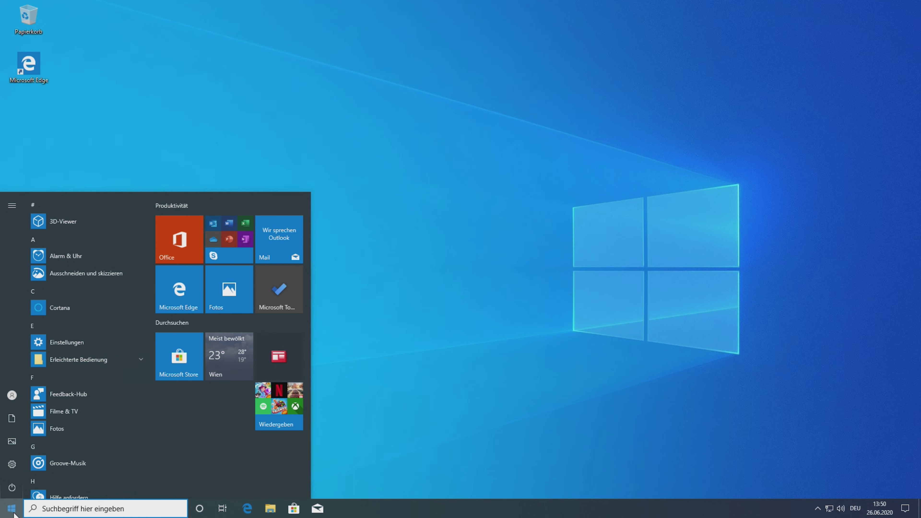
pyautogui.write('hinter')
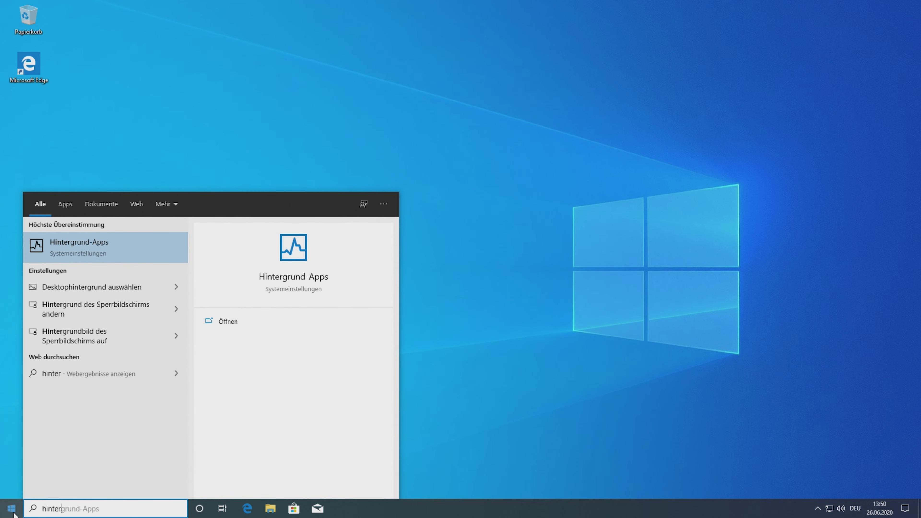
pyautogui.press('Return')
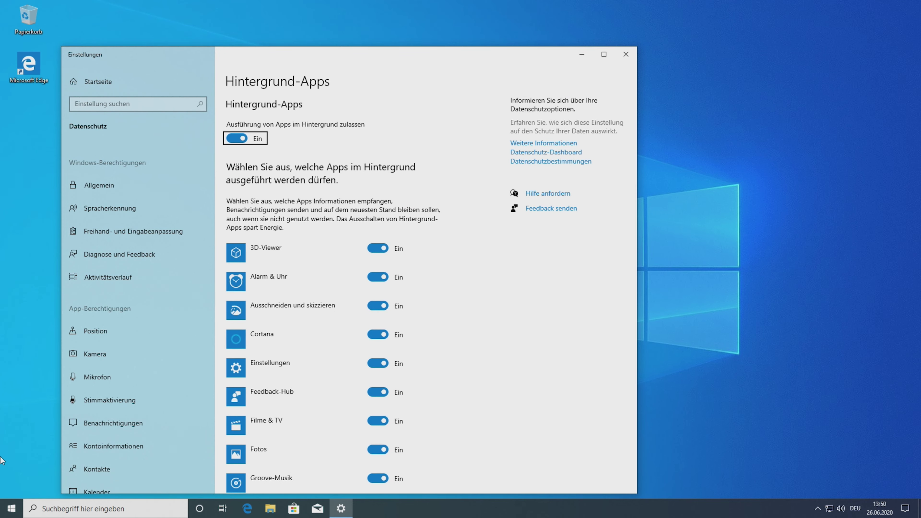
pyautogui.scroll(-5, 292, 273)
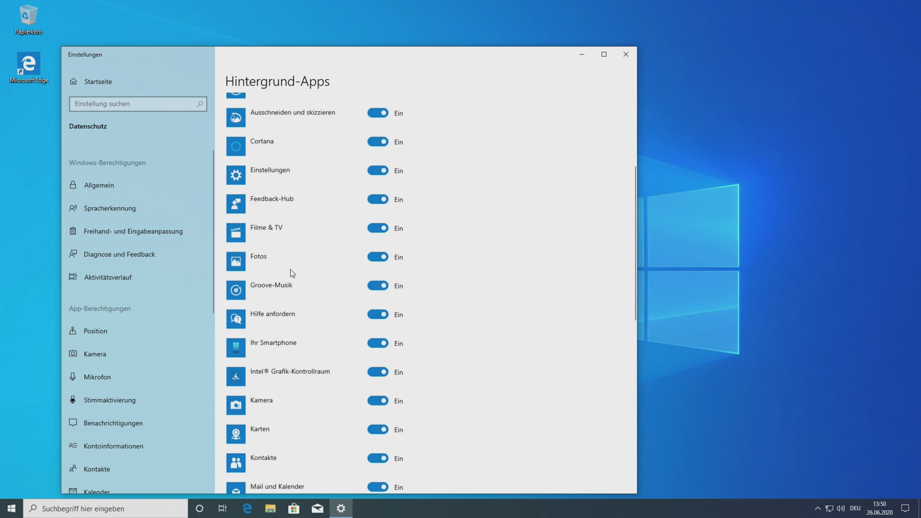
pyautogui.scroll(-12, 292, 273)
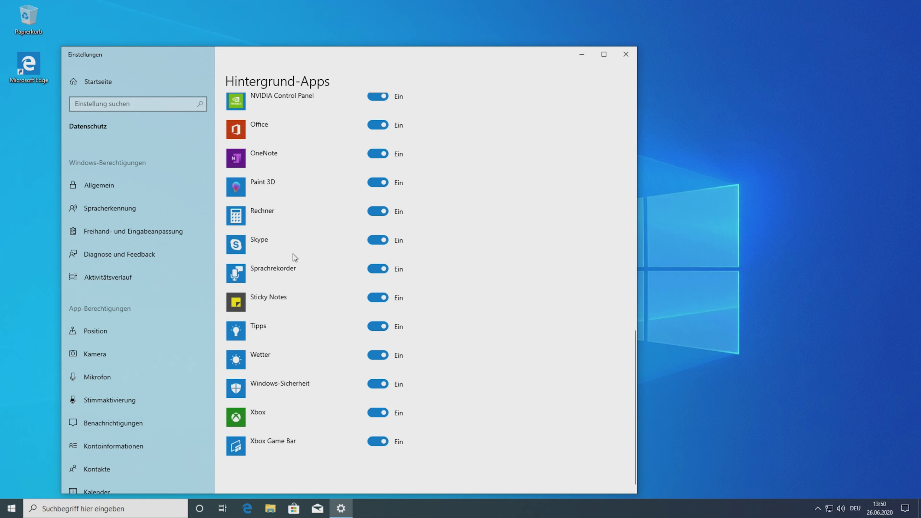
pyautogui.scroll(9, 259, 428)
pyautogui.scroll(9, 257, 417)
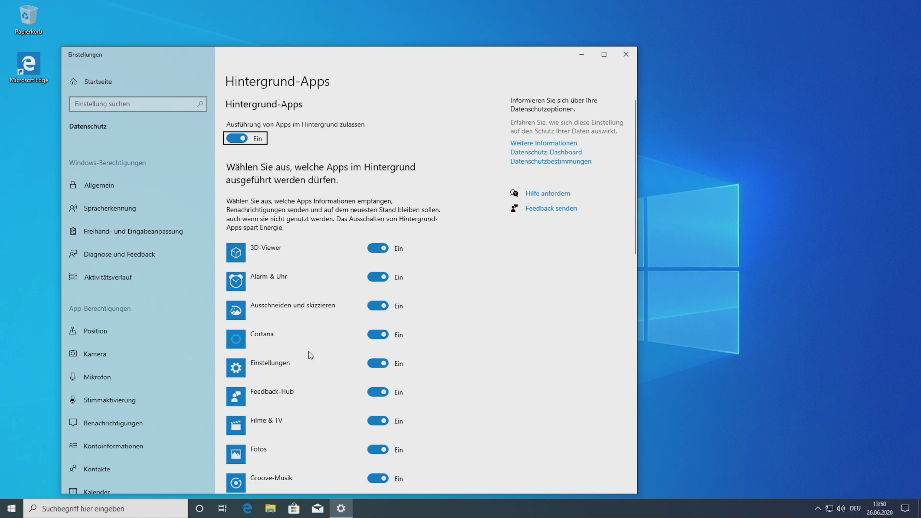
pyautogui.click(233, 139)
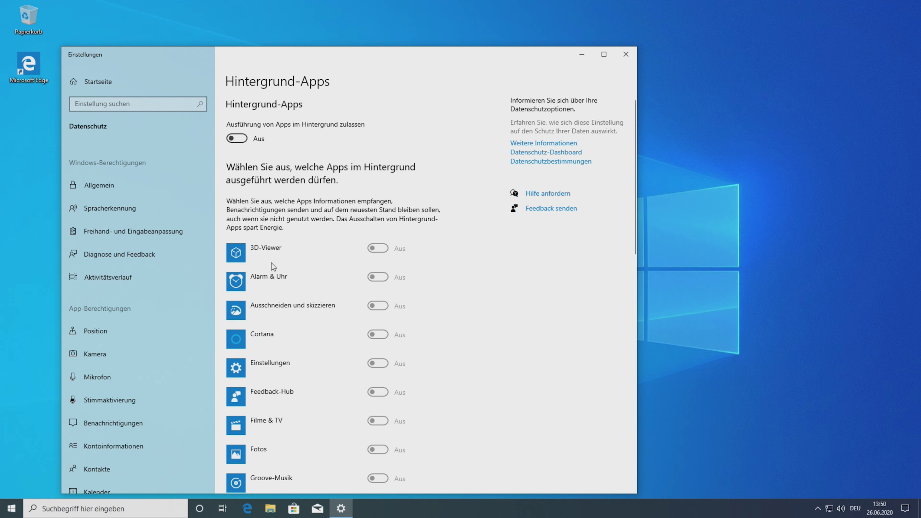
# Step: Find the Xbox Game Bar settings, turn off the bar and its controller button option, and view the "Spielmodus" page
pyautogui.click(75, 103)
pyautogui.write('spieleleiste')
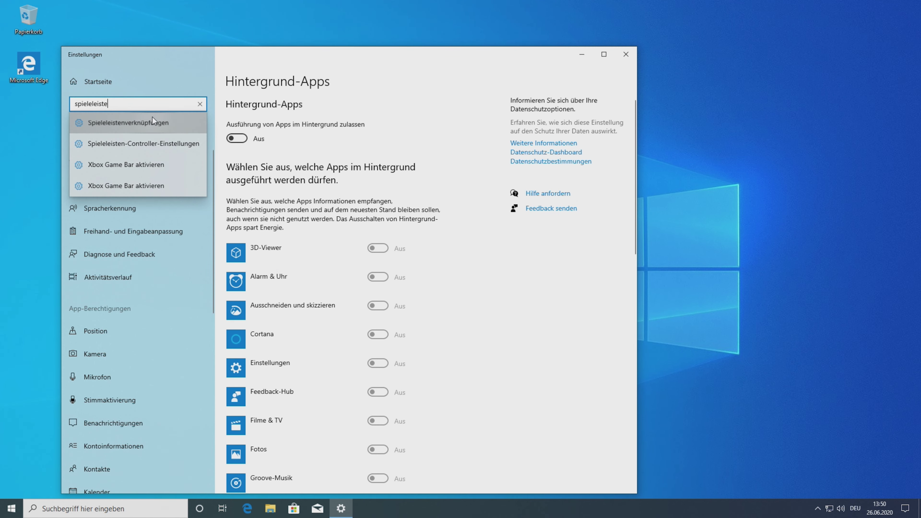
pyautogui.click(153, 117)
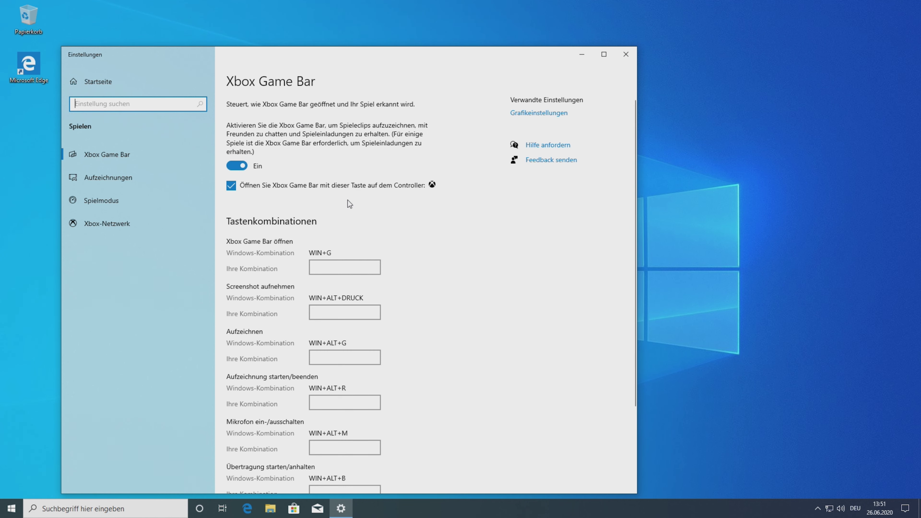
pyautogui.scroll(-3, 406, 223)
pyautogui.scroll(3, 442, 258)
pyautogui.click(231, 186)
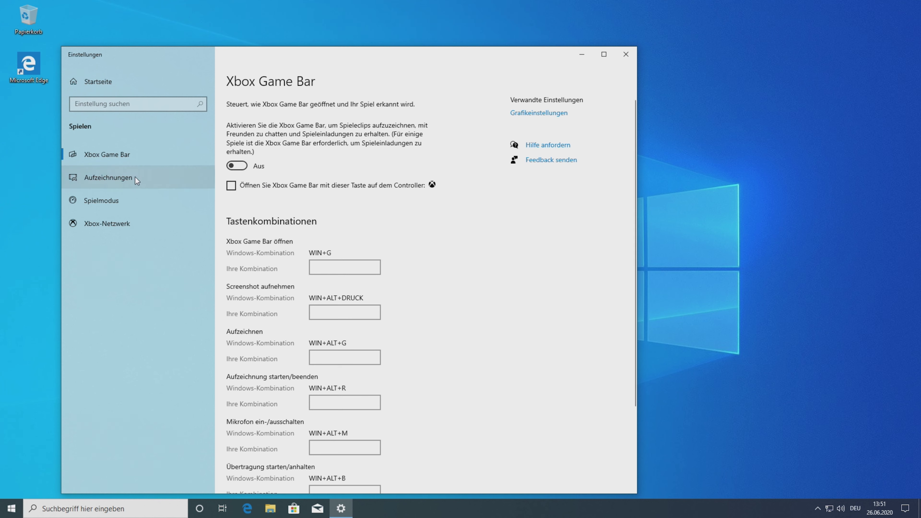
pyautogui.click(139, 200)
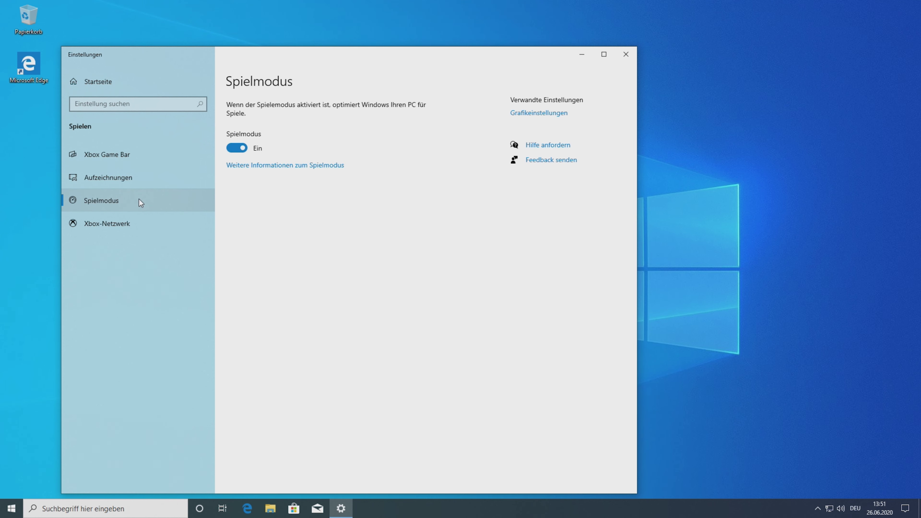
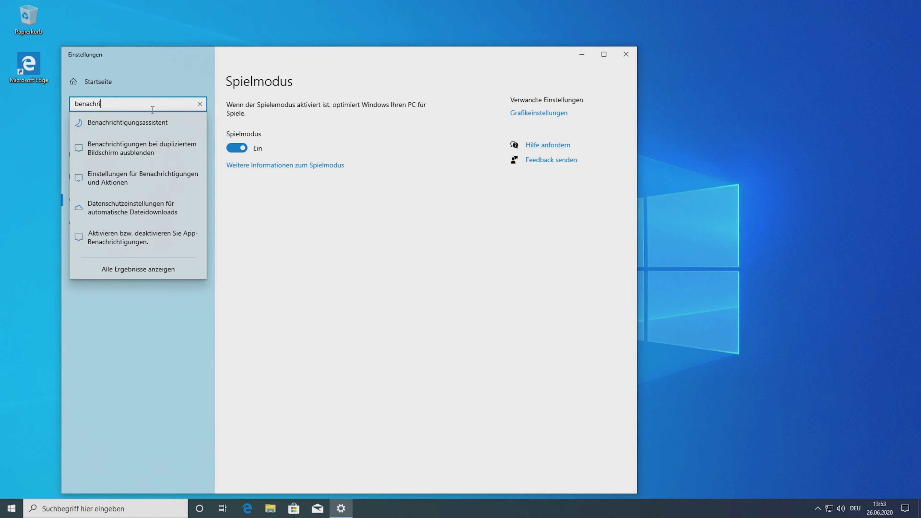
# Step: Set the "Benachrichtigungsassistent" to "Nur Alarme" and turn off its automatic rule "Während ich spiele"
pyautogui.click(158, 127)
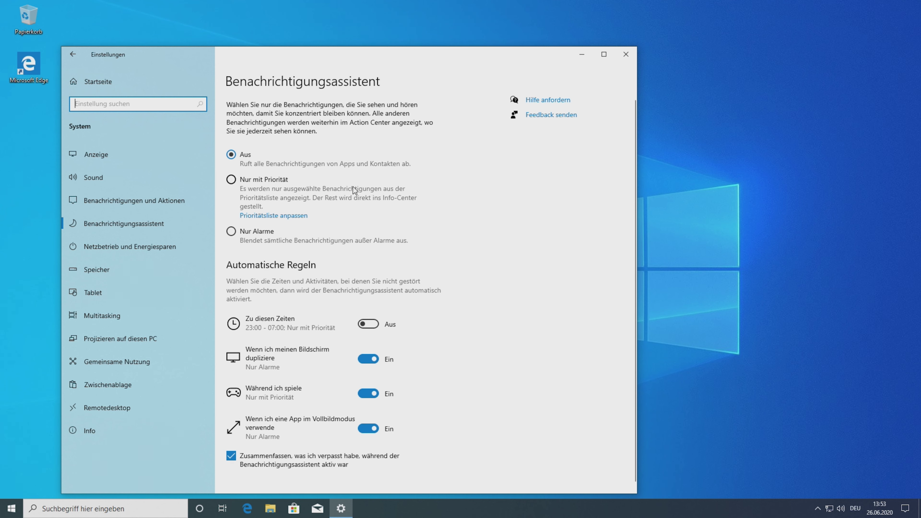
pyautogui.click(249, 232)
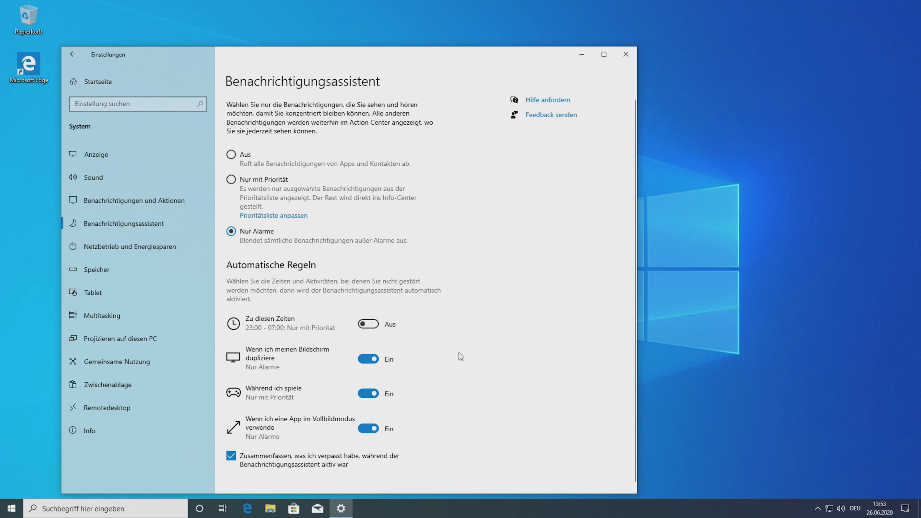
pyautogui.click(368, 397)
# Step: Check the expanded quick actions in the notification center for the "Nur Alarme" mode, and close it again
pyautogui.click(905, 508)
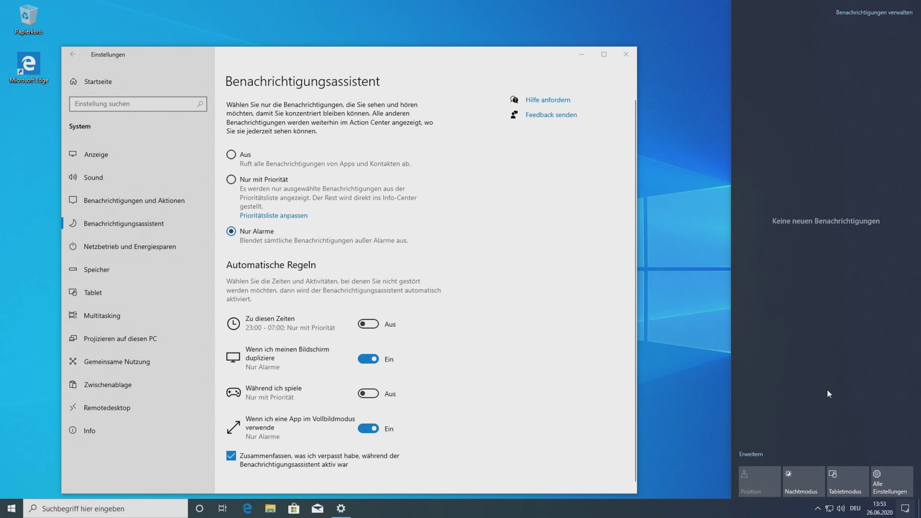
pyautogui.click(762, 453)
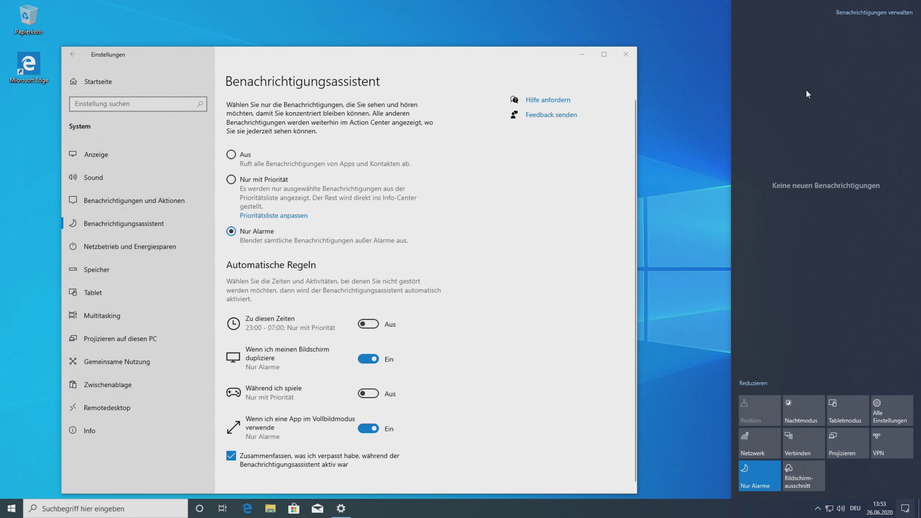
pyautogui.click(697, 343)
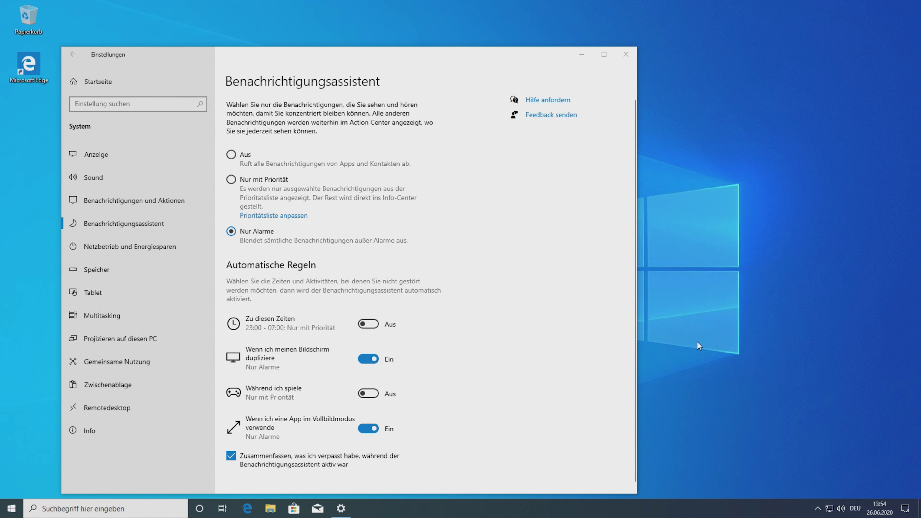
pyautogui.click(906, 512)
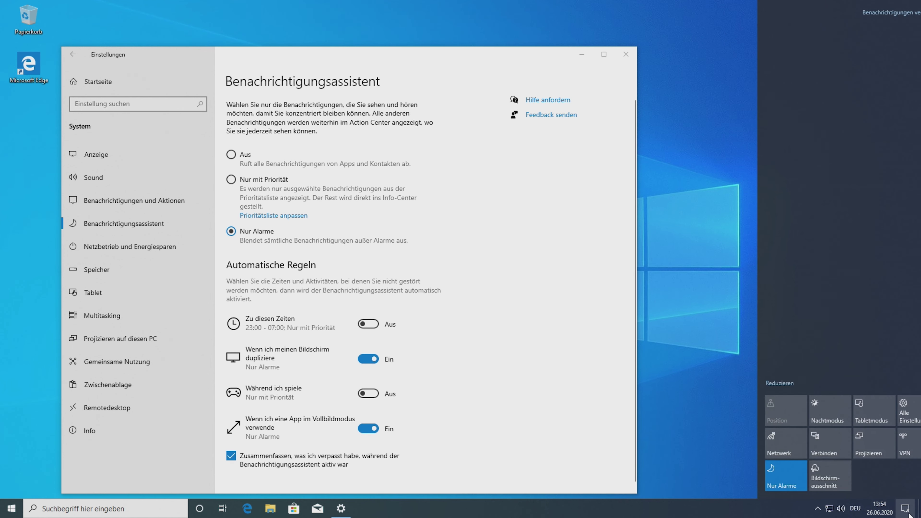
pyautogui.click(906, 512)
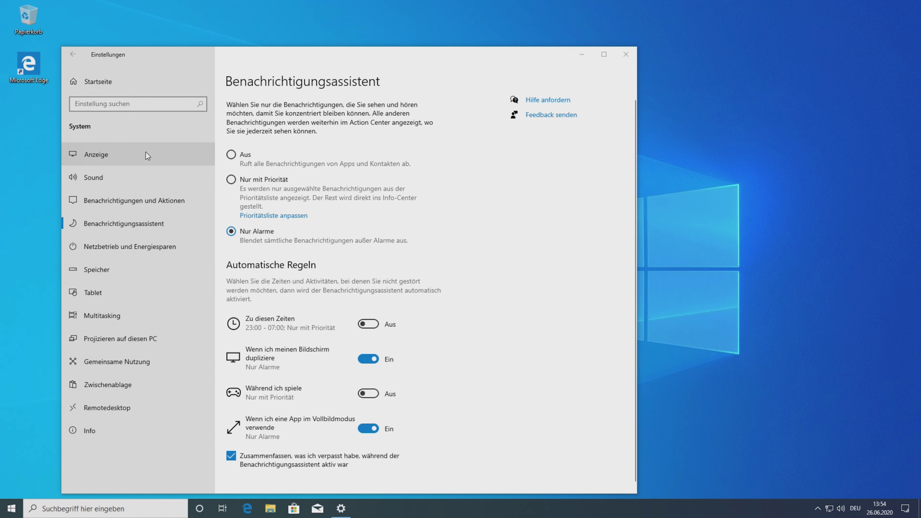
# Step: Turn off notifications from apps and other senders as well as the device setup suggestions, and close the settings
pyautogui.click(146, 207)
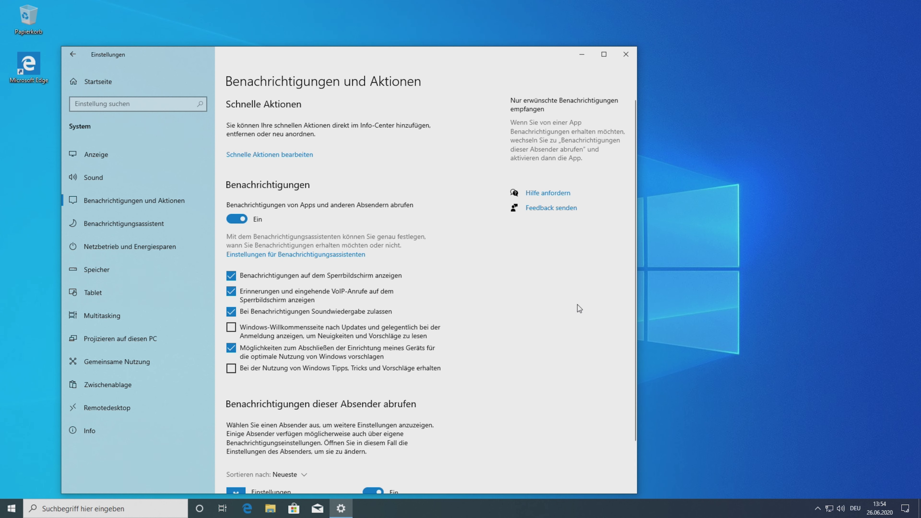
pyautogui.click(237, 219)
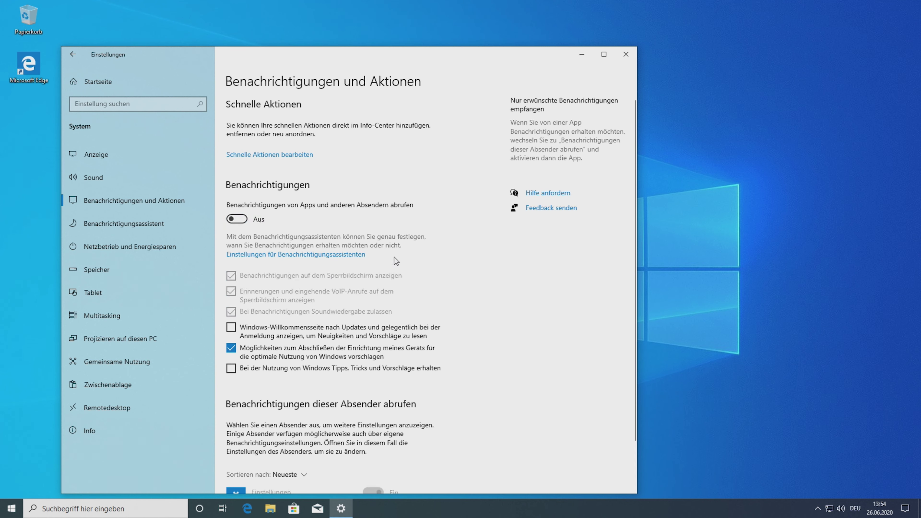
pyautogui.click(273, 353)
pyautogui.scroll(-3, 496, 323)
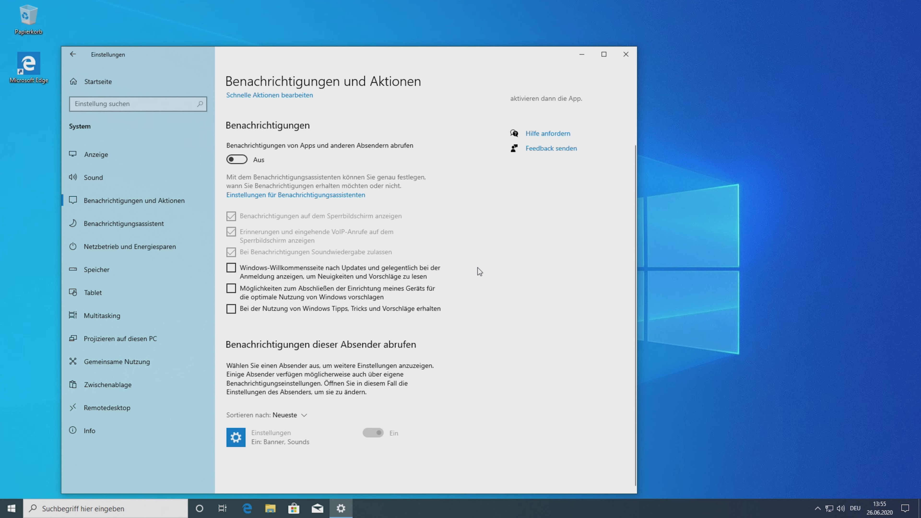
pyautogui.click(626, 55)
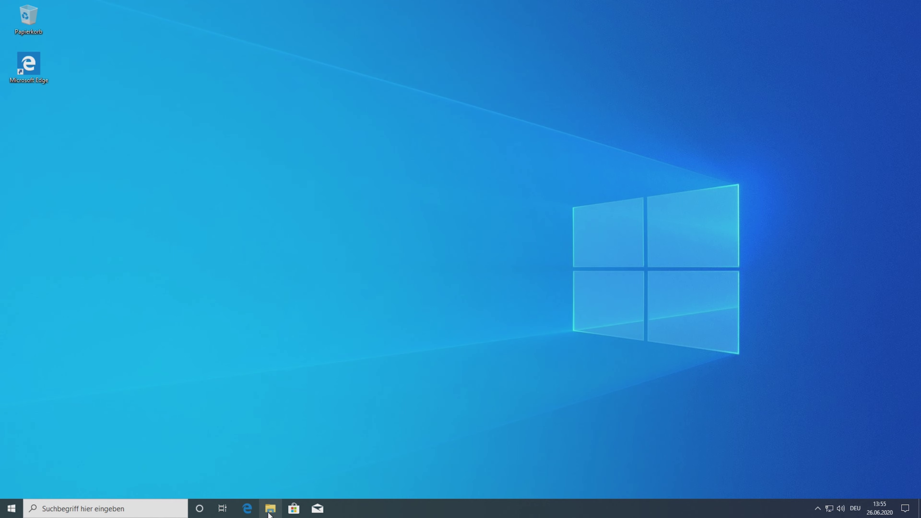
# Step: Switch to Microsoft Edge, search the web for "nvidia driver" and open NVIDIA's Download Drivers page
pyautogui.click(247, 508)
pyautogui.write('nvidia')
pyautogui.click(302, 101)
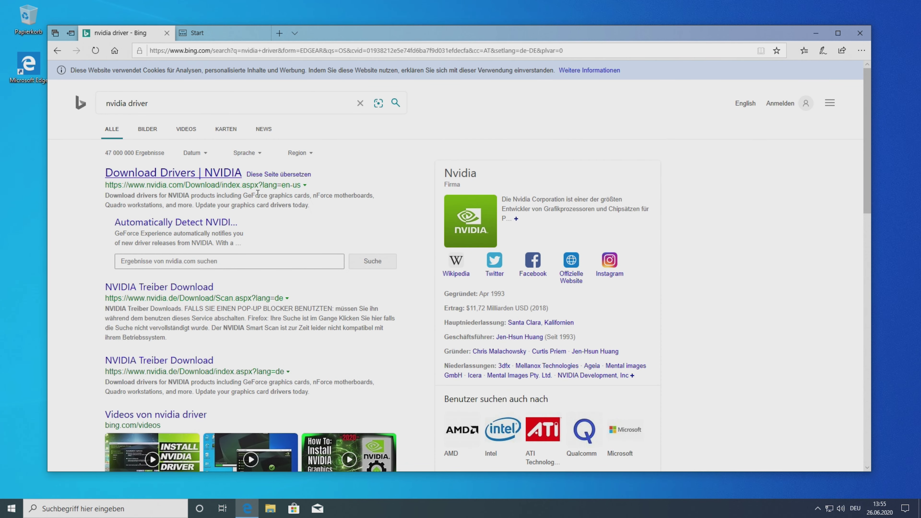
pyautogui.click(181, 176)
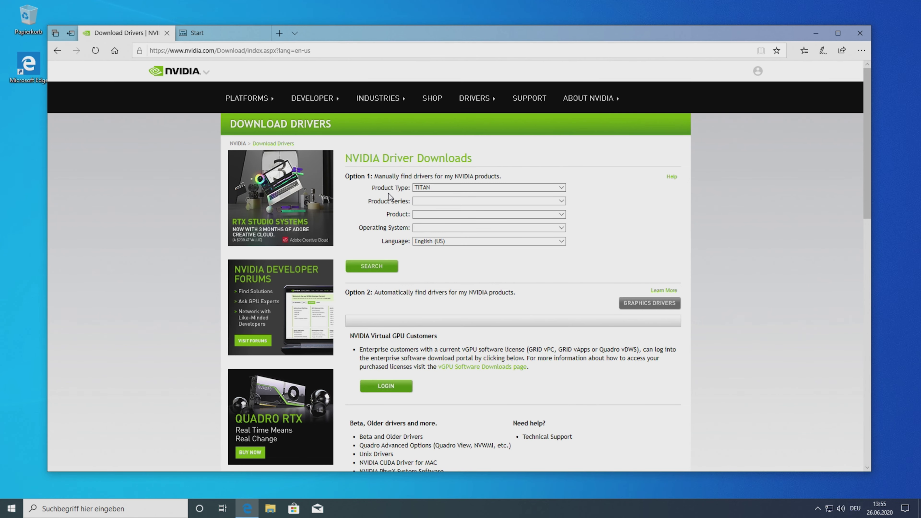
# Step: Specify the driver search for GeForce, GeForce 10 Series, GeForce GTX 1080, with Deutsch as the language
pyautogui.click(436, 188)
pyautogui.click(446, 197)
pyautogui.click(453, 200)
pyautogui.click(467, 244)
pyautogui.click(475, 214)
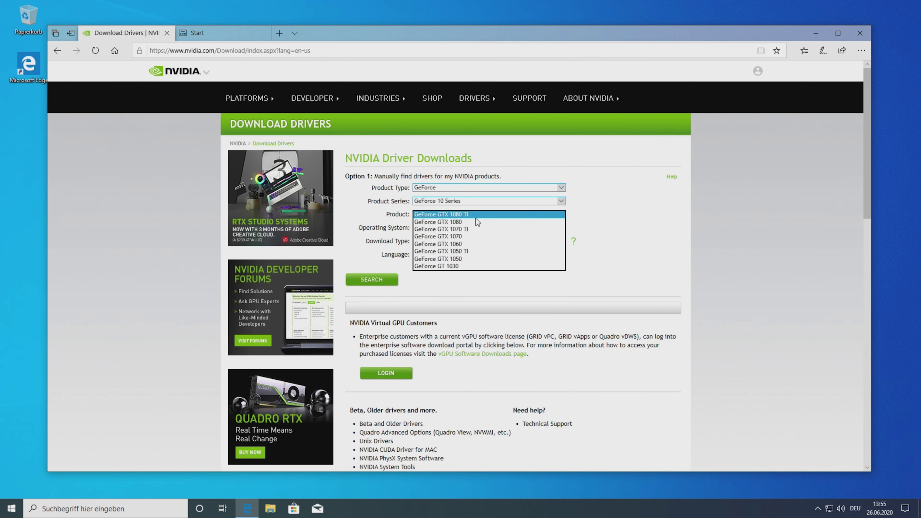
pyautogui.click(478, 223)
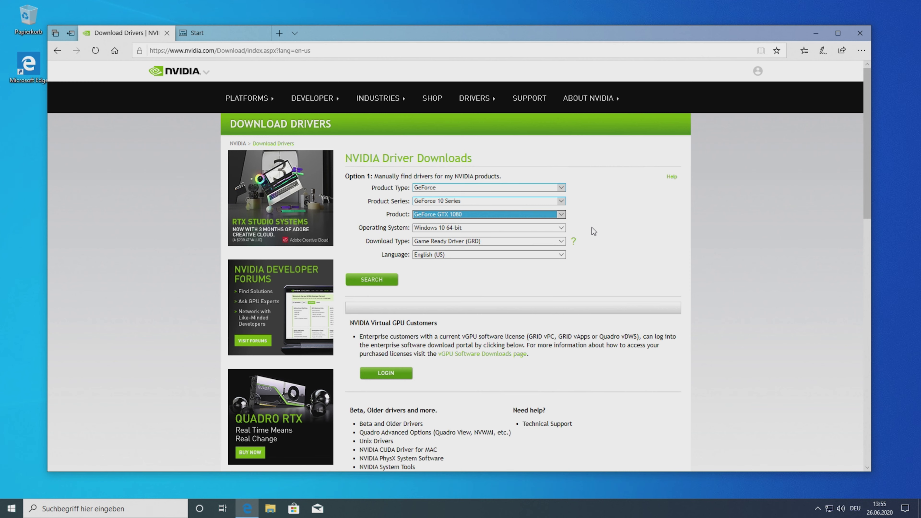
pyautogui.click(612, 272)
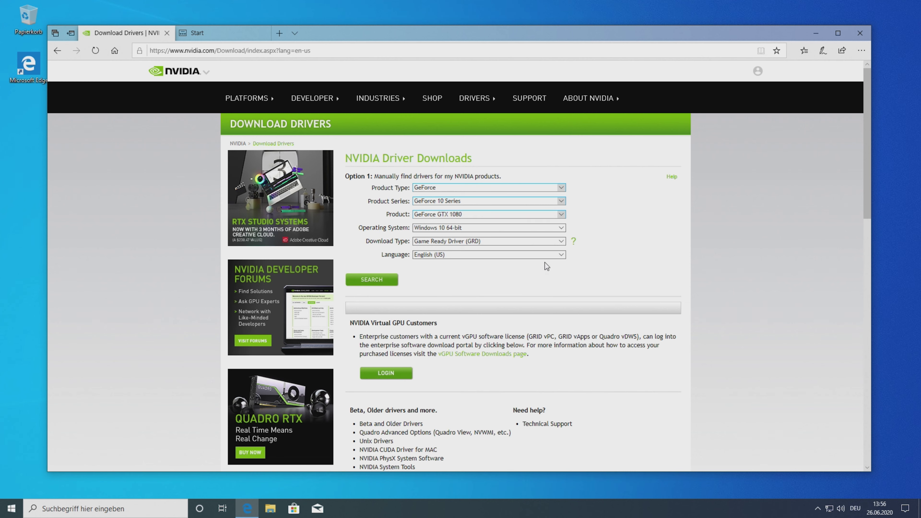
pyautogui.click(469, 255)
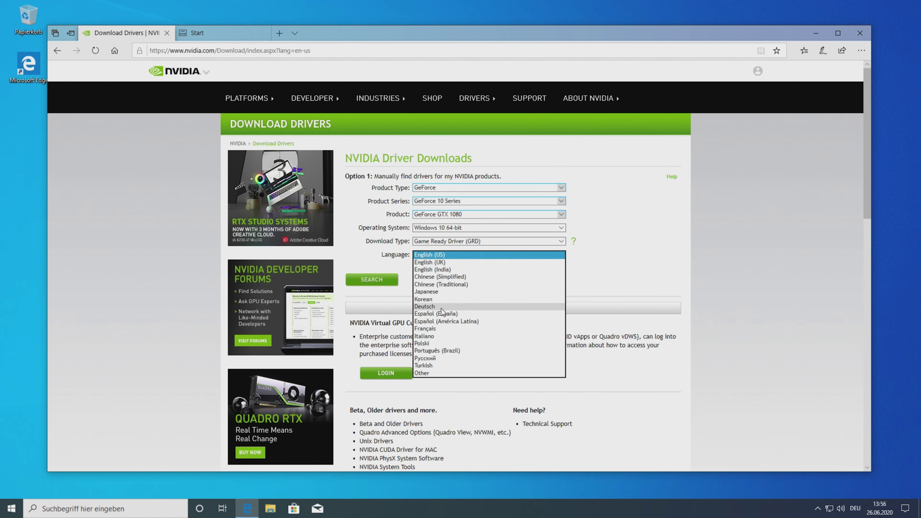
pyautogui.click(428, 306)
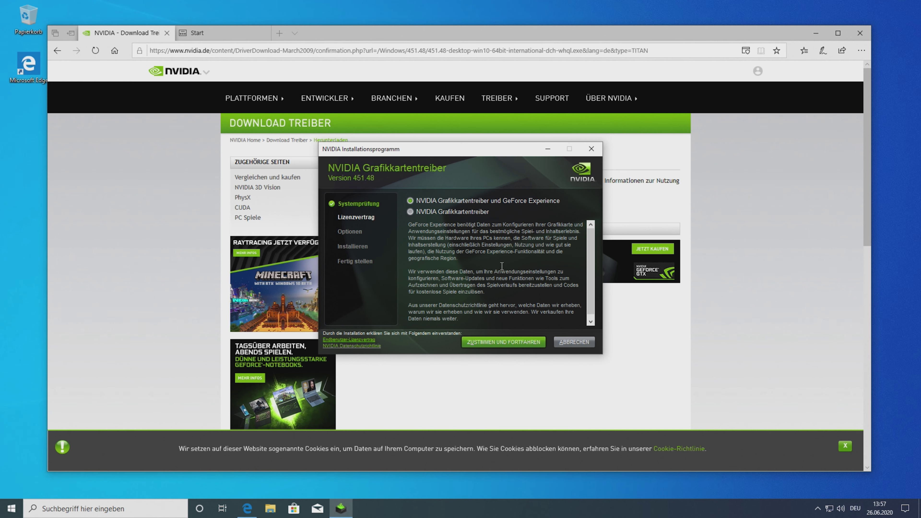
# Step: Install the NVIDIA graphics driver together with GeForce Experience using the "Express" option, and close the finished installer
pyautogui.click(477, 344)
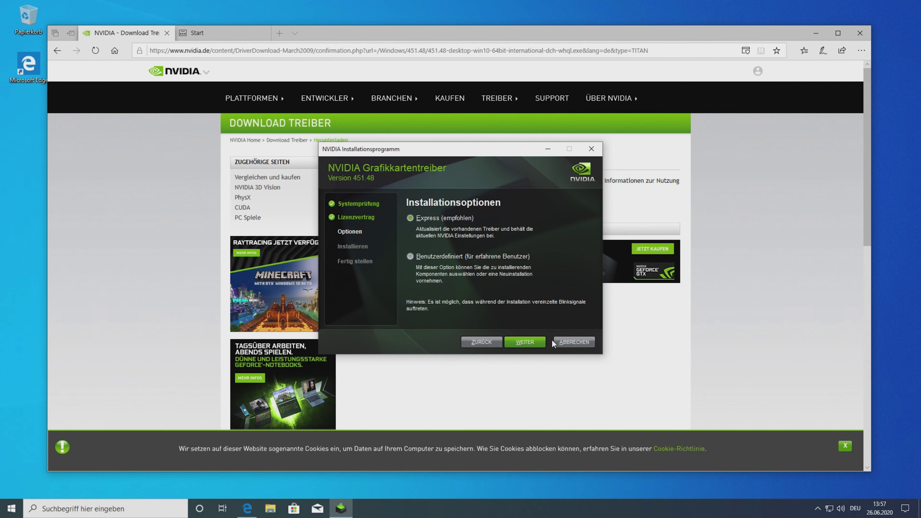
pyautogui.click(530, 341)
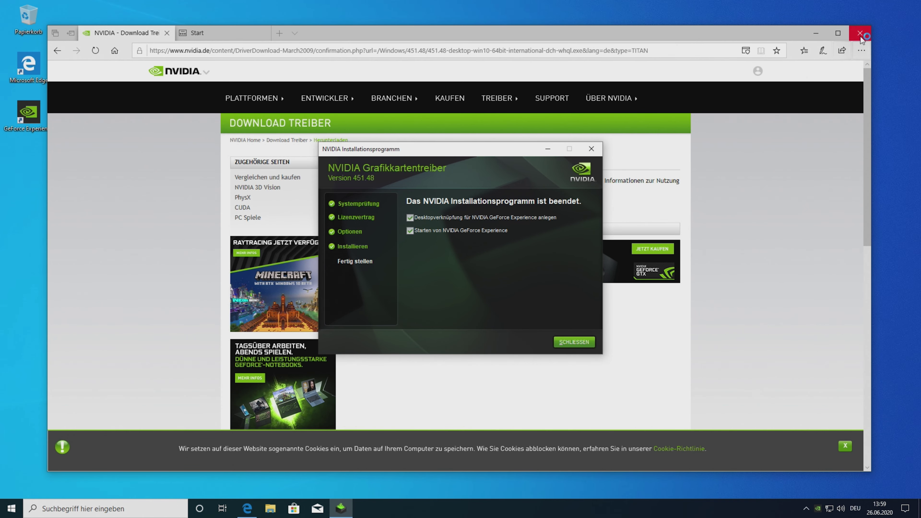
pyautogui.click(562, 344)
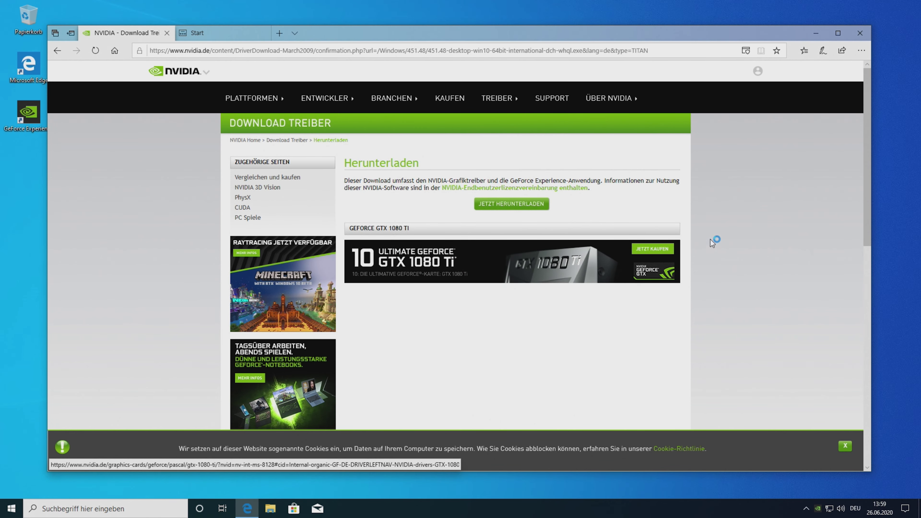
# Step: Dismiss the GeForce Experience sign-in, close GeForce Experience, and close Microsoft Edge with all its tabs
pyautogui.click(859, 34)
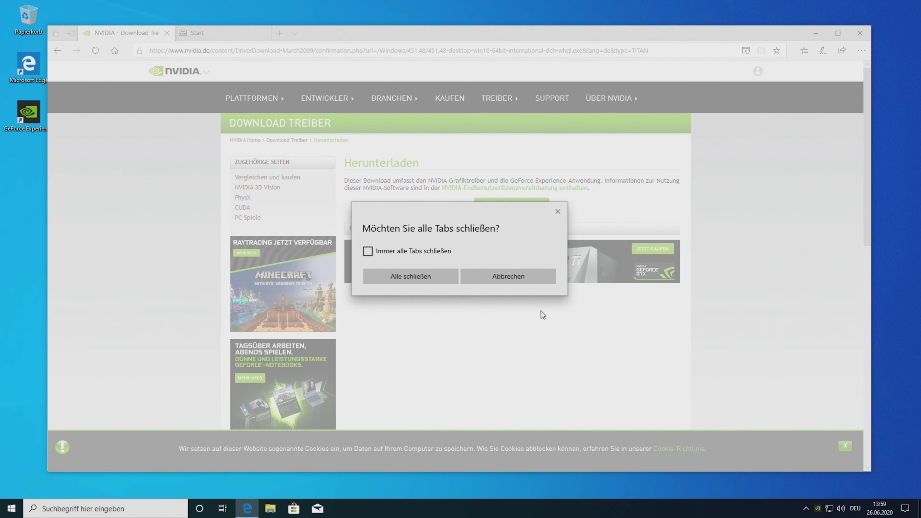
pyautogui.click(409, 276)
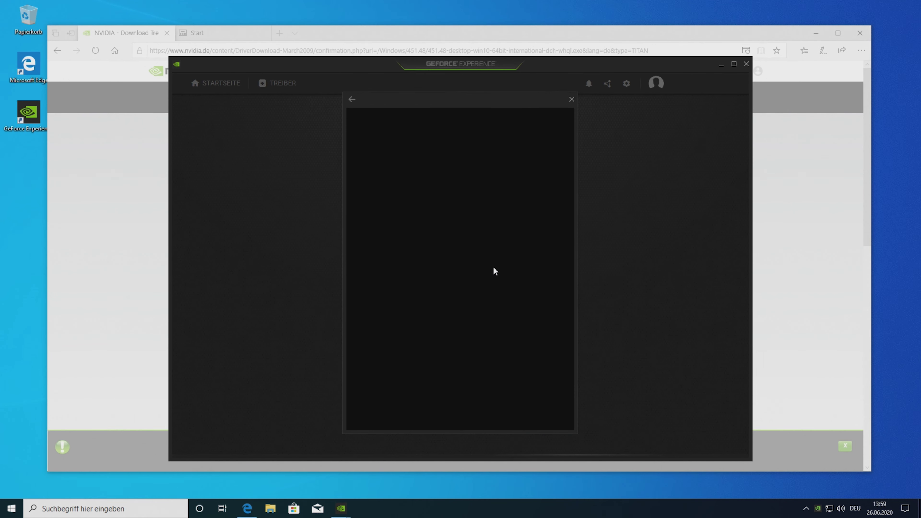
pyautogui.click(572, 99)
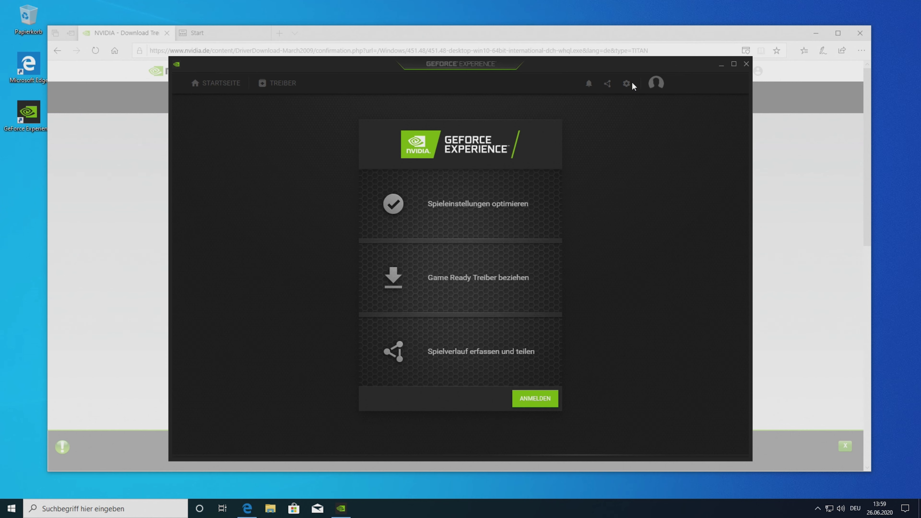
pyautogui.click(746, 65)
pyautogui.hotkey('alt', 'F4')
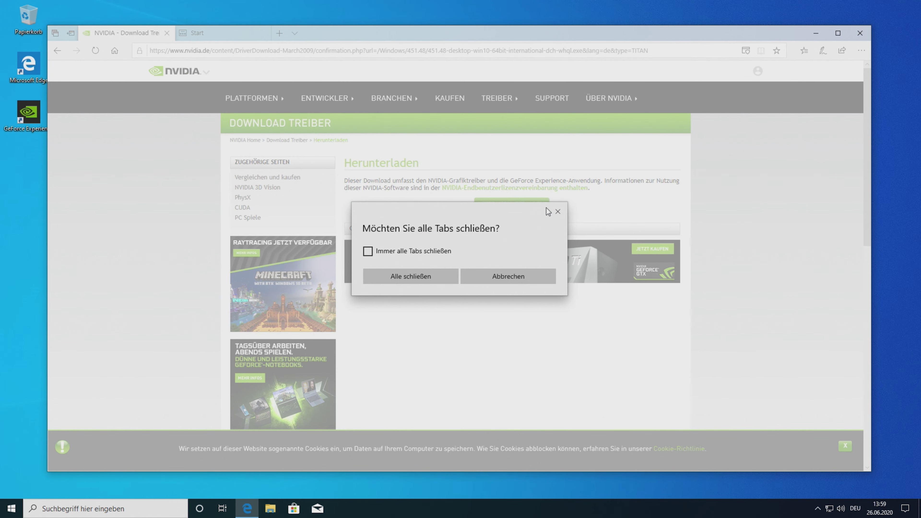
pyautogui.click(440, 274)
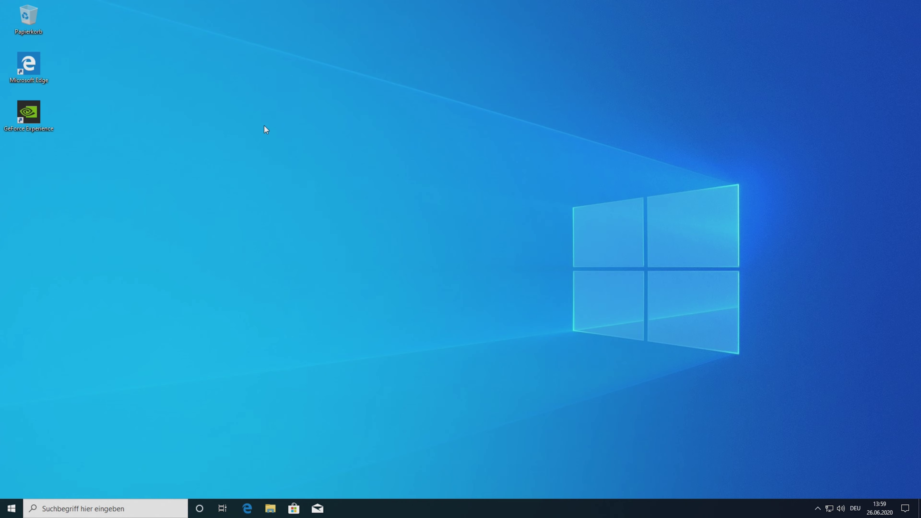
# Step: Check the display settings from the desktop, and close them again
pyautogui.rightClick(294, 76)
pyautogui.moveTo(320, 84)
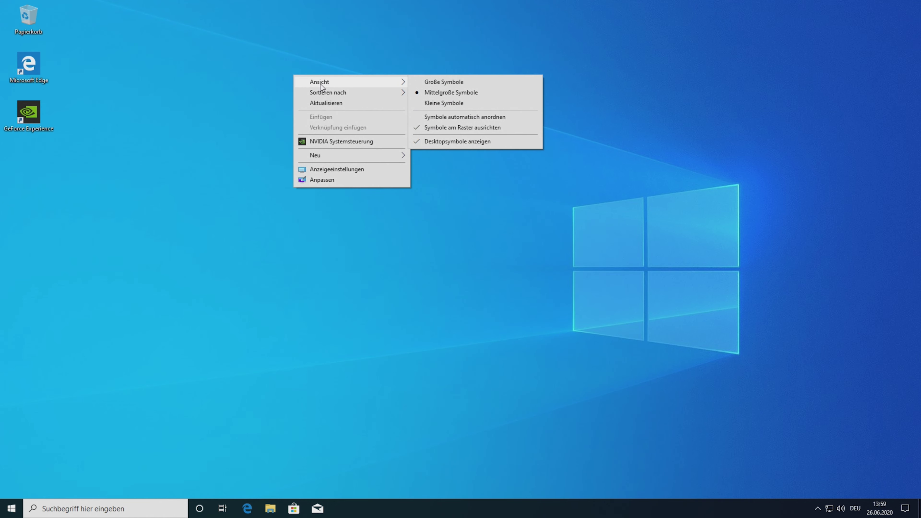
pyautogui.click(357, 174)
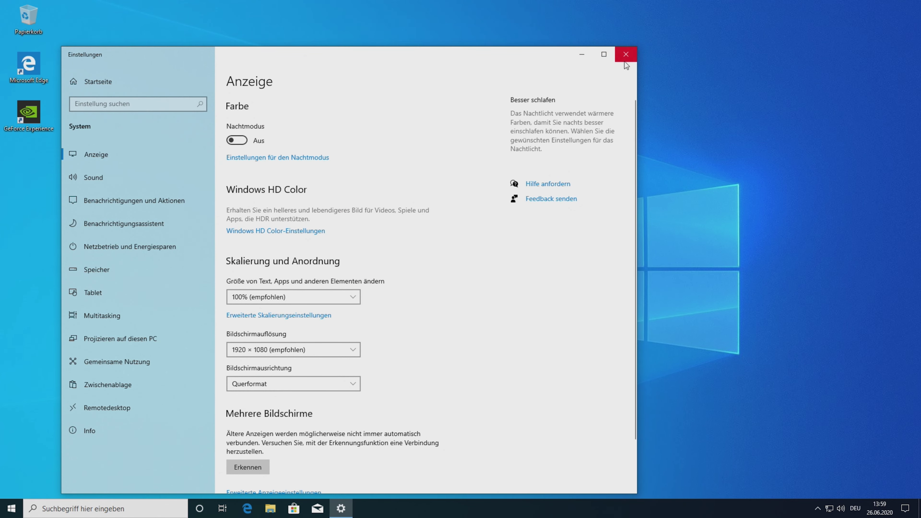
pyautogui.click(624, 61)
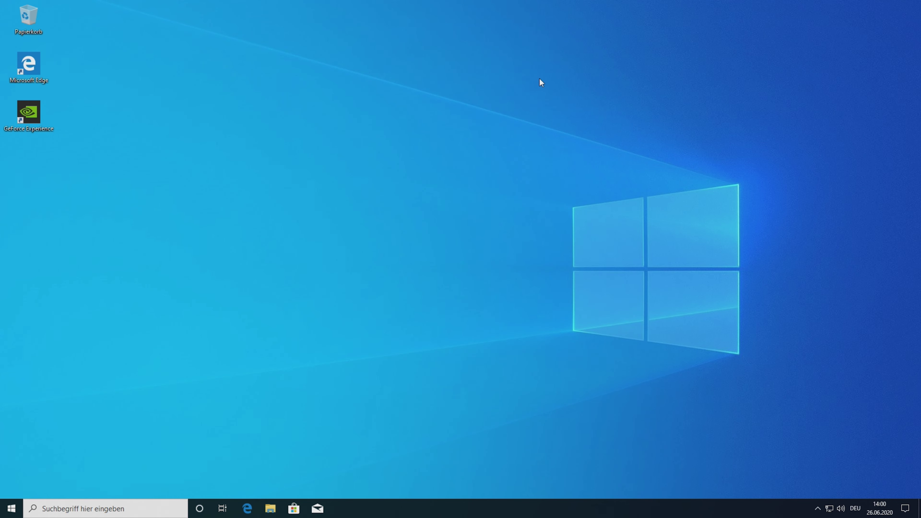
# Step: Open the desktop's personalization settings, look through the colour and font pages, and go to "Designs"
pyautogui.rightClick(540, 78)
pyautogui.click(547, 183)
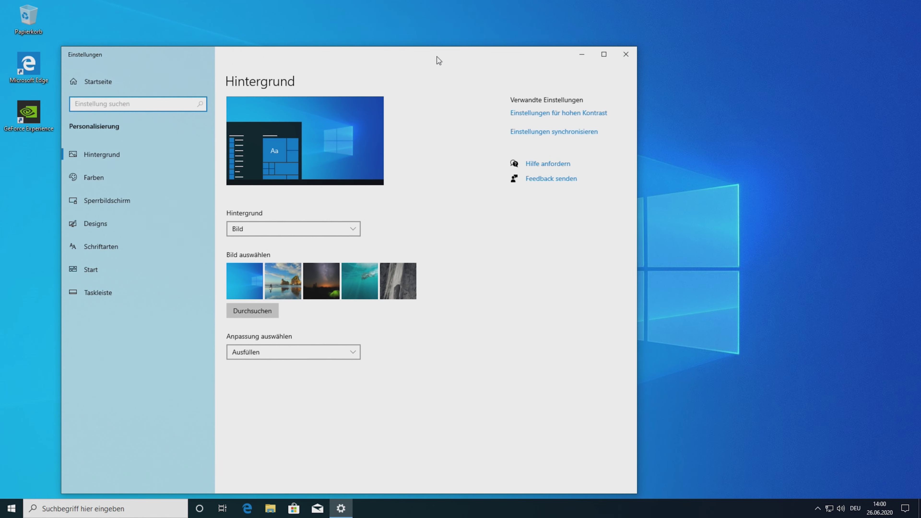
pyautogui.moveTo(437, 57); pyautogui.dragTo(506, 29)
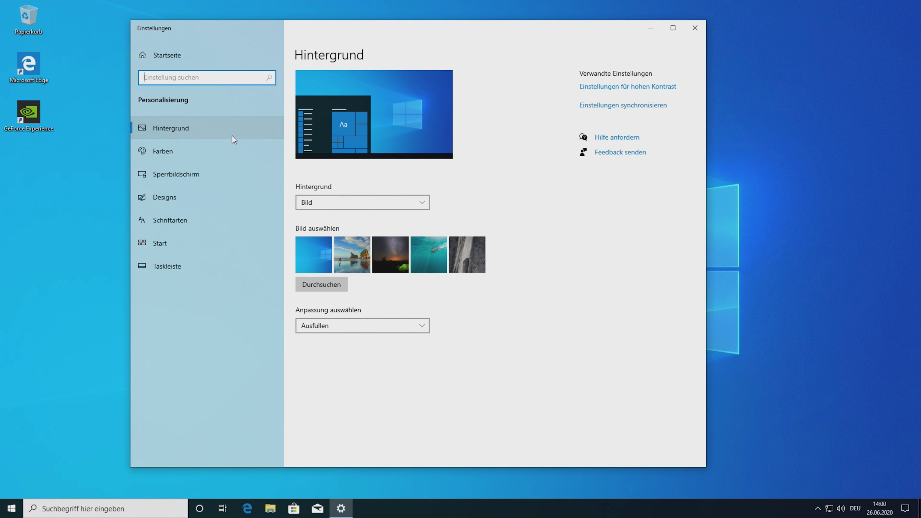
pyautogui.click(230, 150)
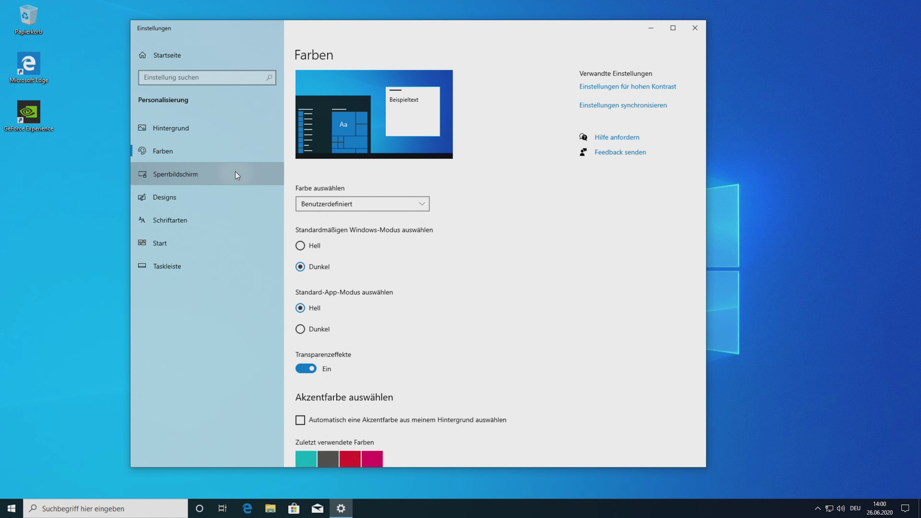
pyautogui.click(236, 175)
pyautogui.click(192, 215)
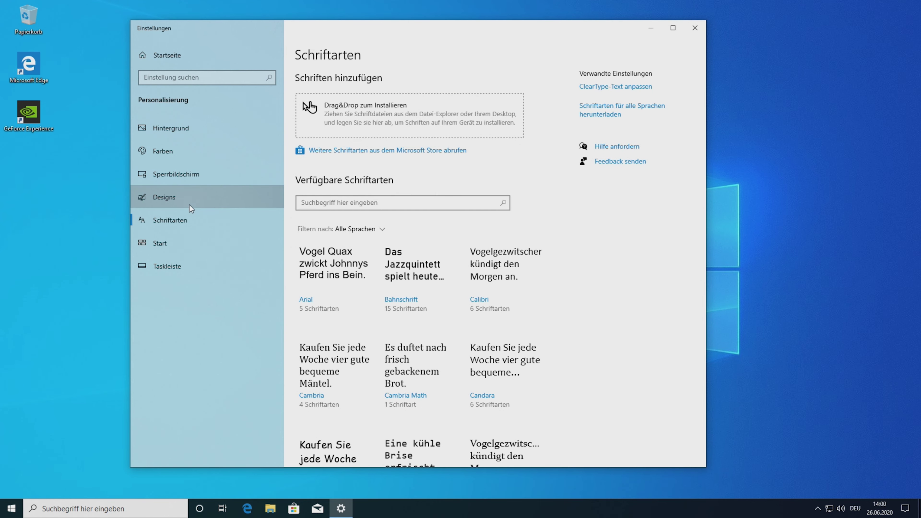
pyautogui.click(189, 205)
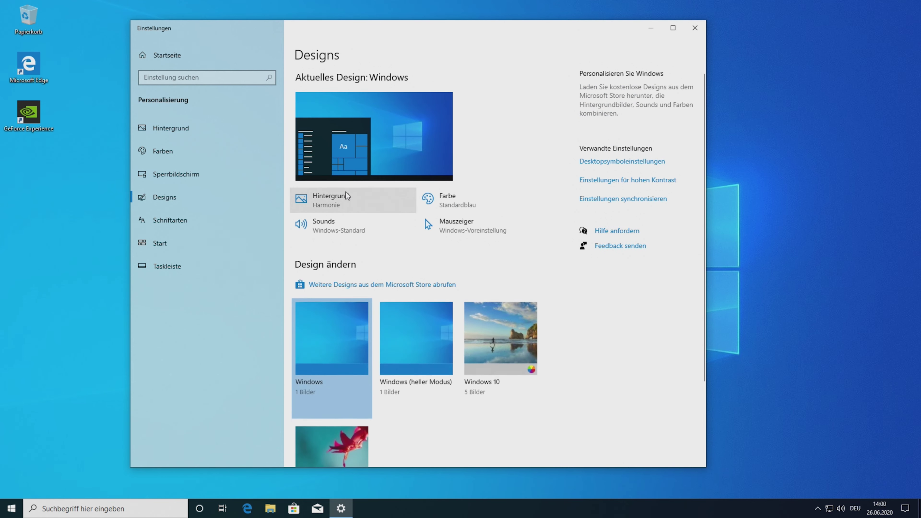
# Step: Enable the desktop icons for Computer, Netzwerk and Systemsteuerung, and minimize the settings
pyautogui.click(602, 163)
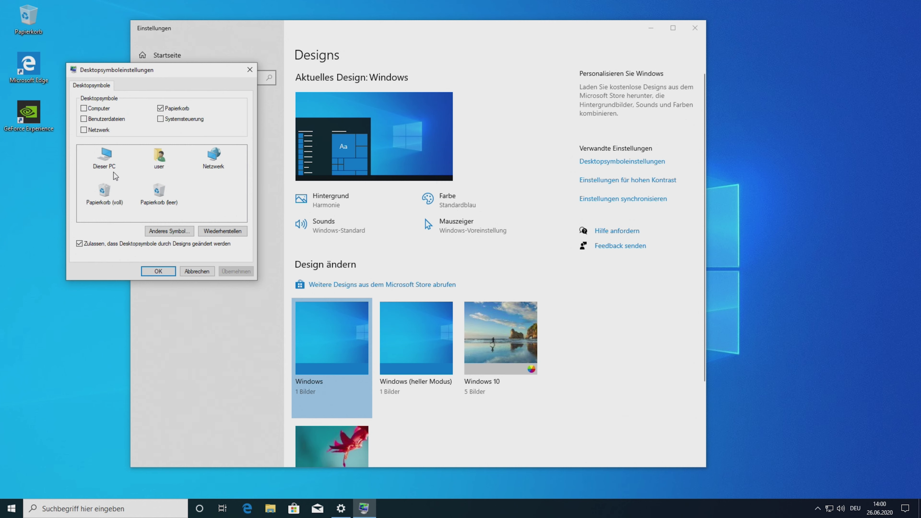
pyautogui.click(98, 109)
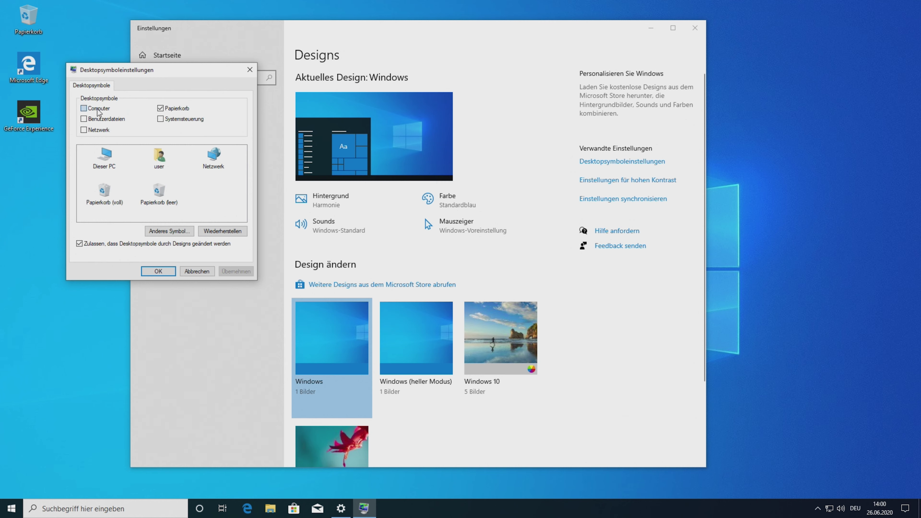
pyautogui.click(106, 131)
pyautogui.click(181, 123)
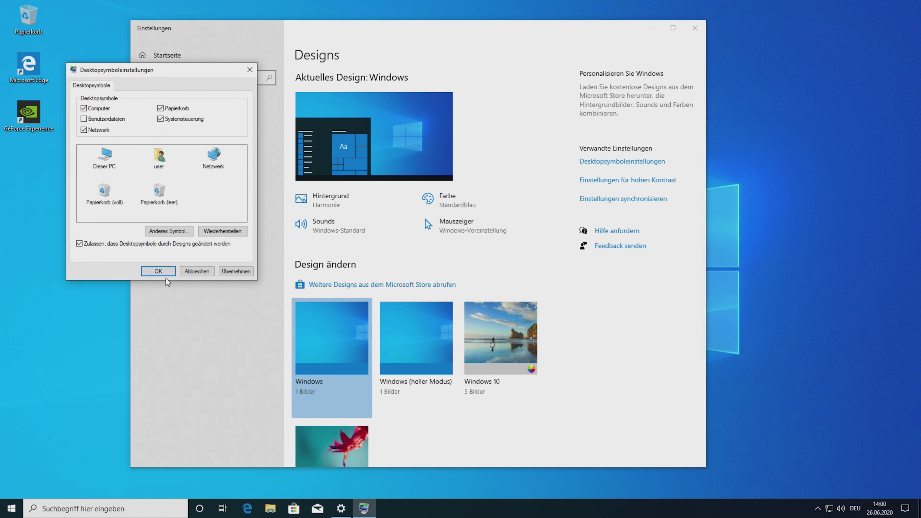
pyautogui.click(171, 272)
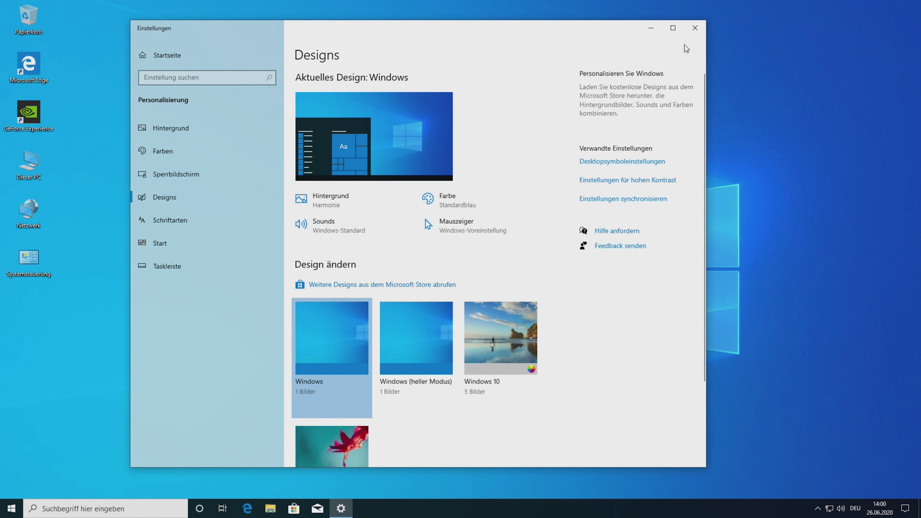
pyautogui.click(651, 28)
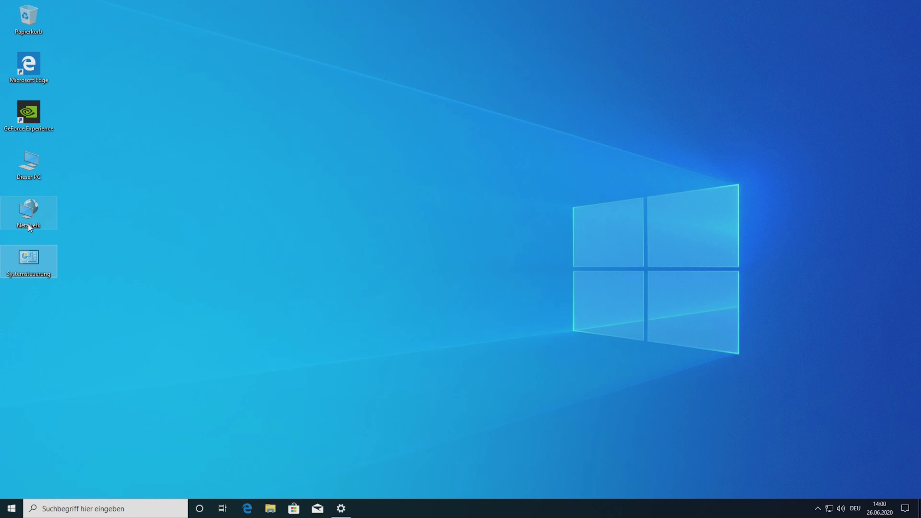
# Step: Open "Dieser PC" from its desktop icon to view the folders and drives, and close the window
pyautogui.rightClick(26, 170)
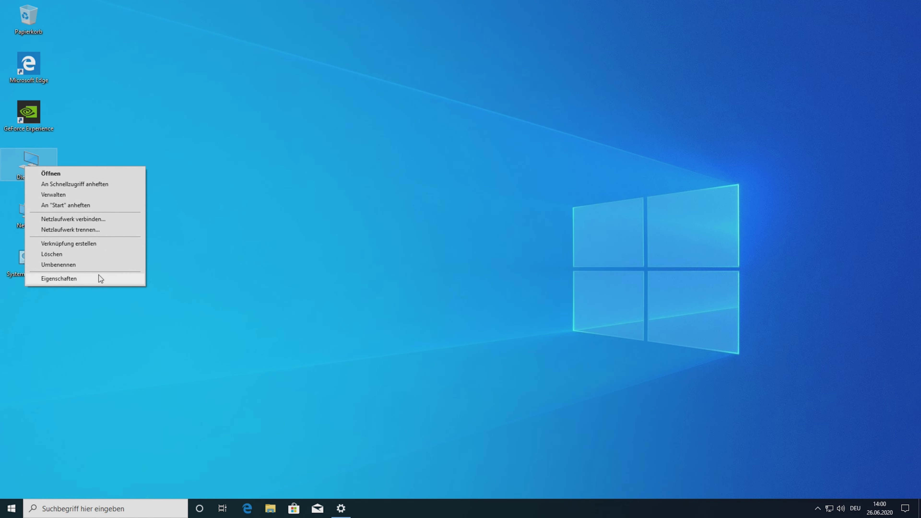
pyautogui.click(51, 174)
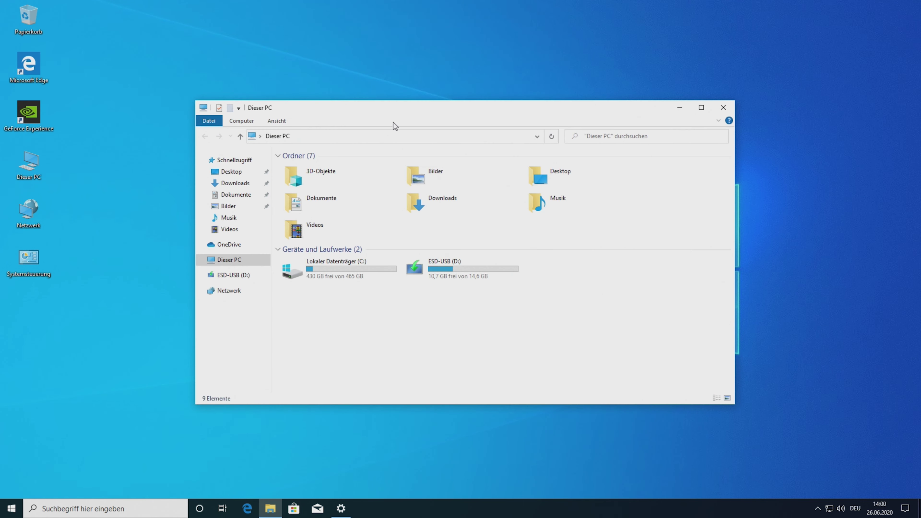
pyautogui.click(723, 107)
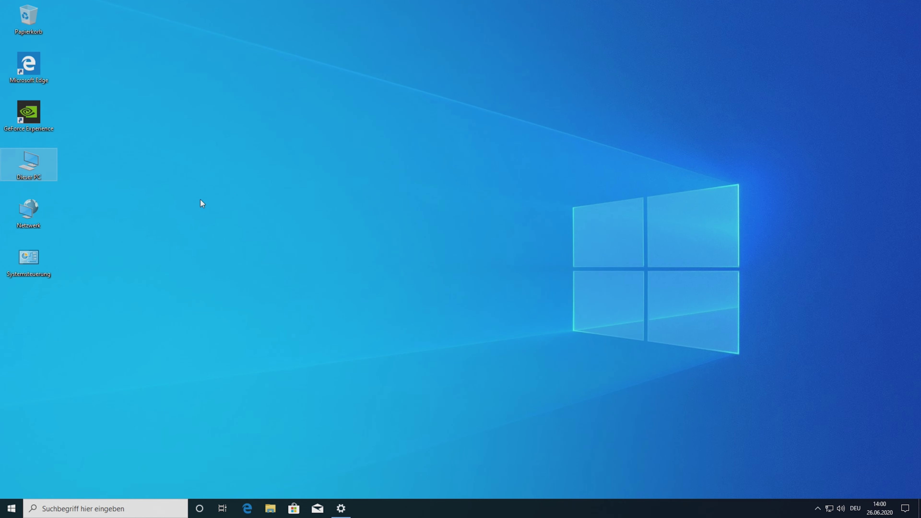
# Step: Open the properties of "Dieser PC", check "Grafikkarten" in the Geräte-Manager, close it, and review the basic system information
pyautogui.rightClick(29, 171)
pyautogui.click(82, 276)
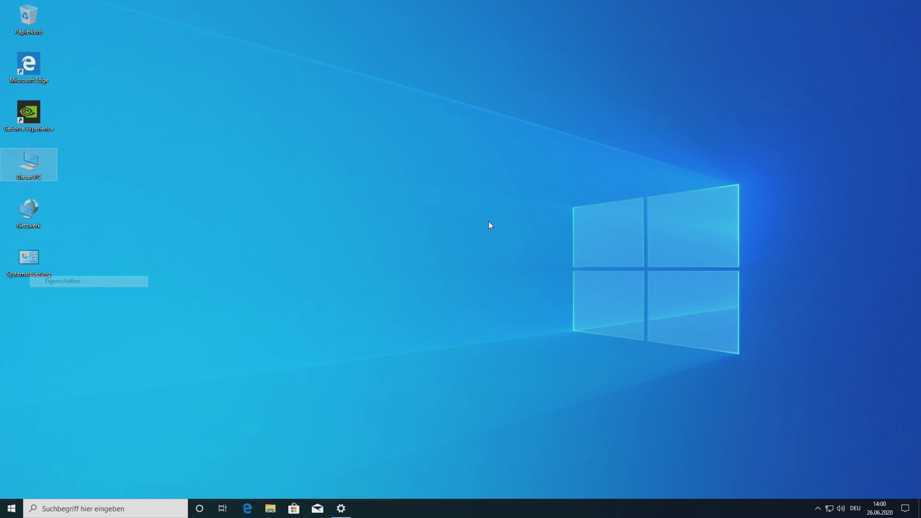
pyautogui.click(221, 163)
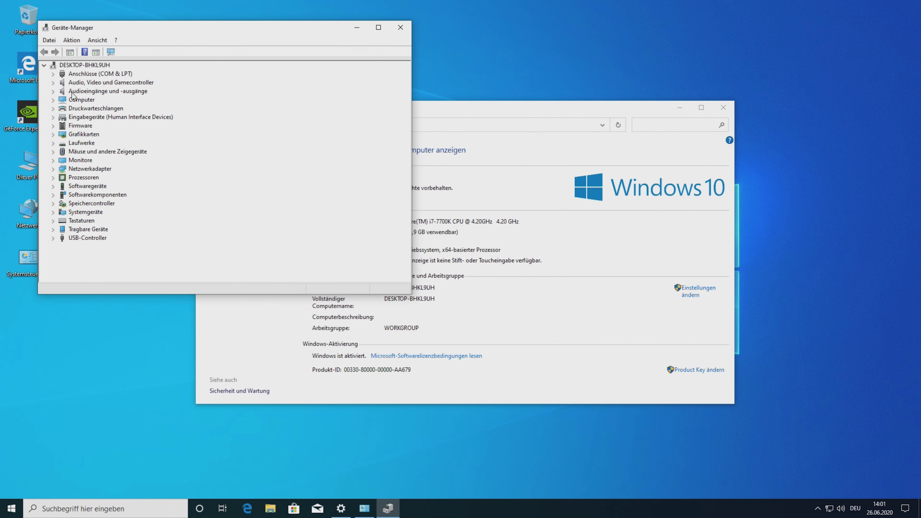
pyautogui.click(54, 134)
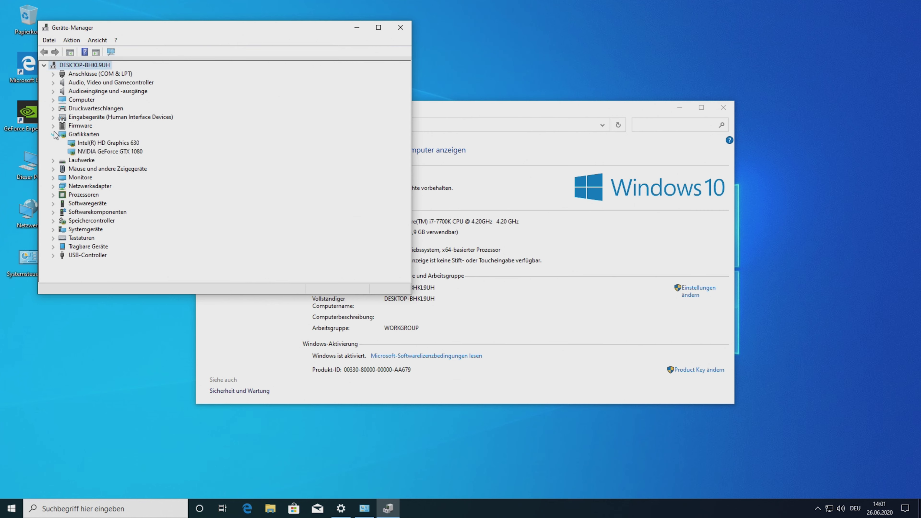
pyautogui.click(400, 27)
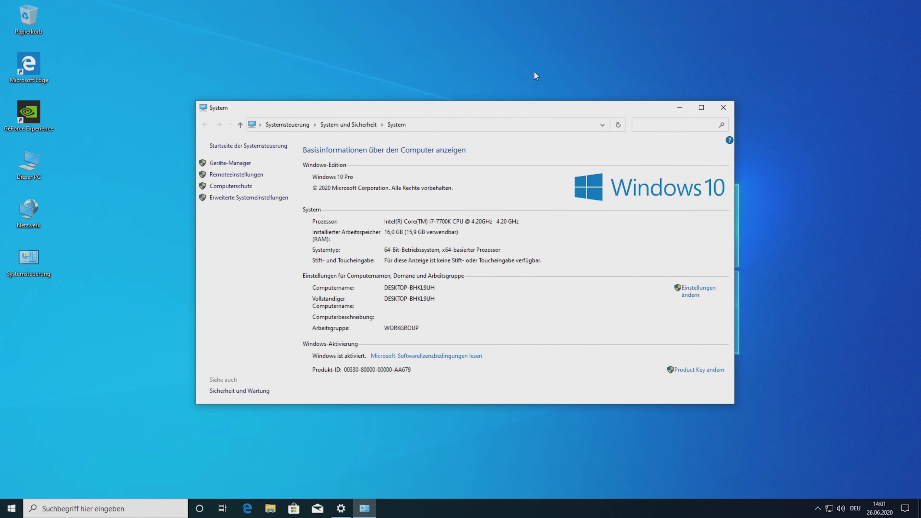
pyautogui.click(532, 98)
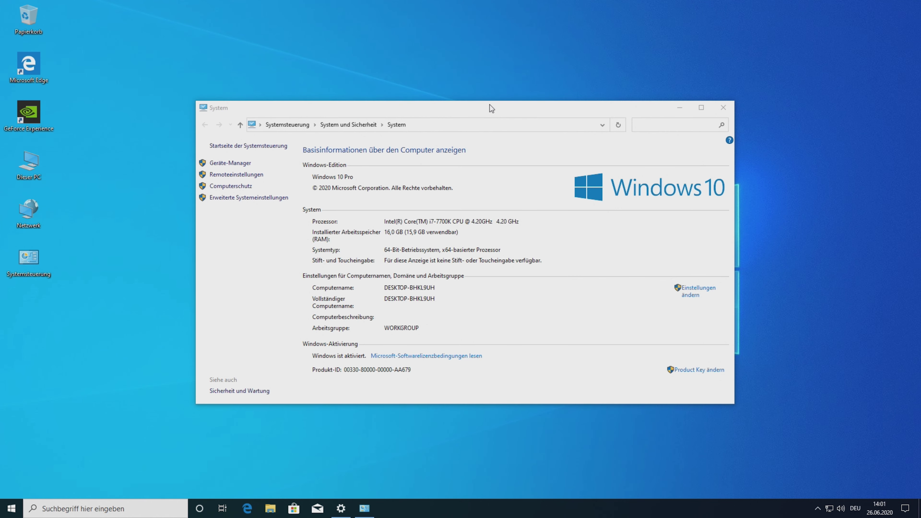
pyautogui.moveTo(489, 108); pyautogui.dragTo(517, 93)
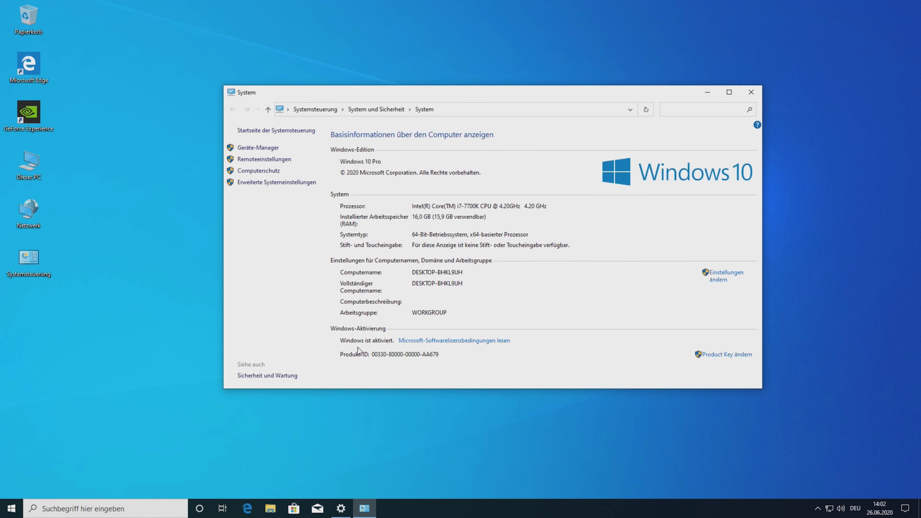
# Step: Close the system information and open the desktop's personalization settings to view the "Sperrbildschirm" page
pyautogui.hotkey('alt', 'F4')
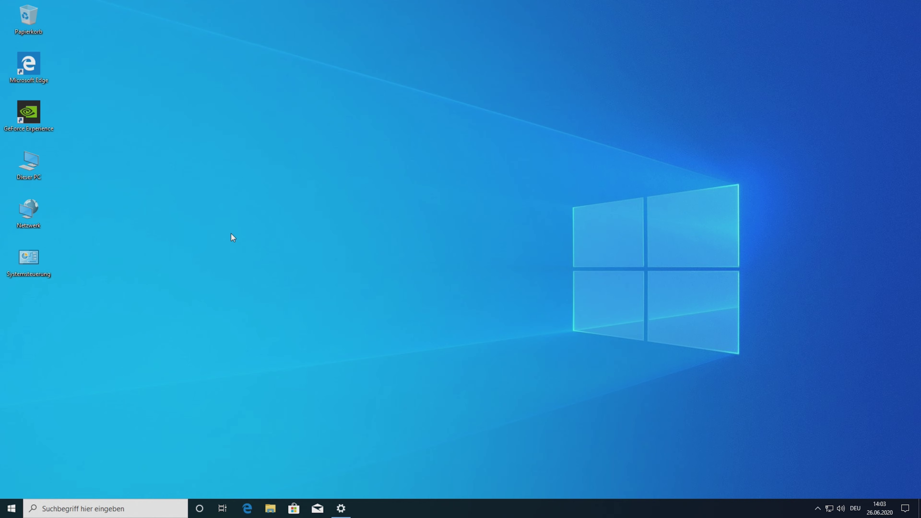
pyautogui.rightClick(242, 132)
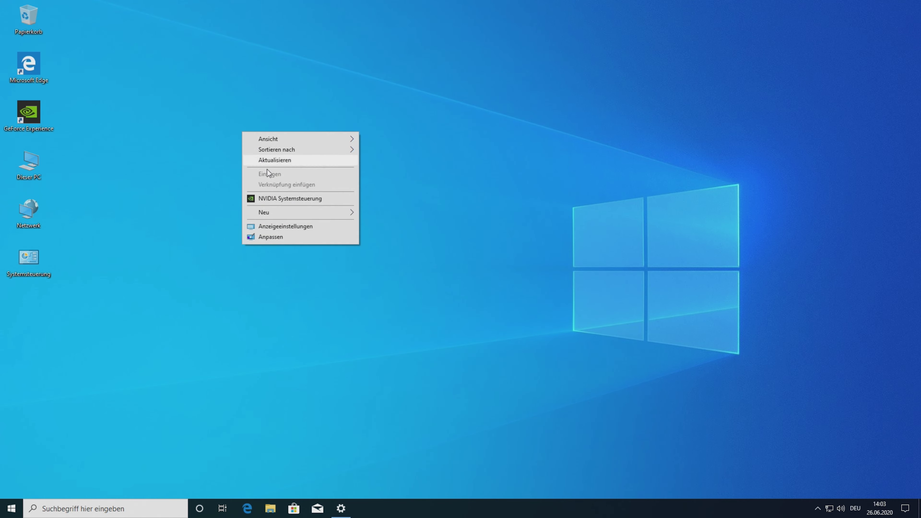
pyautogui.click(271, 237)
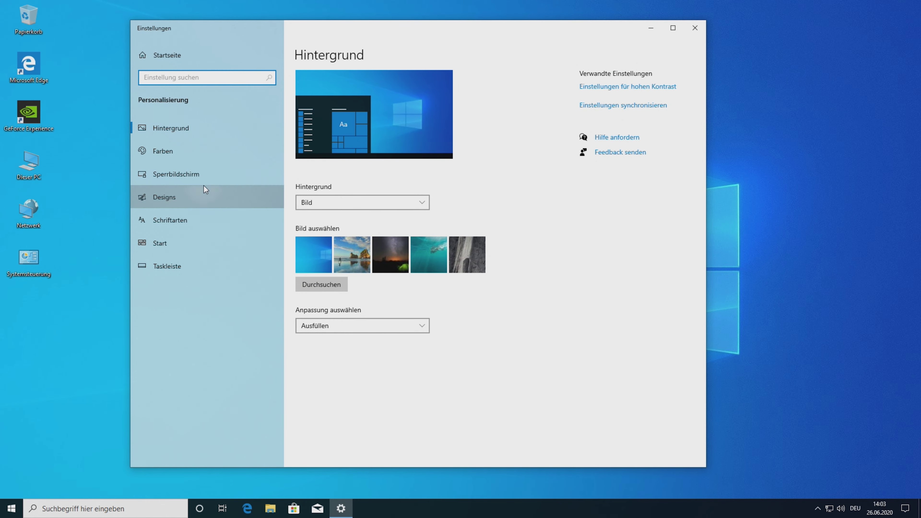
pyautogui.click(205, 177)
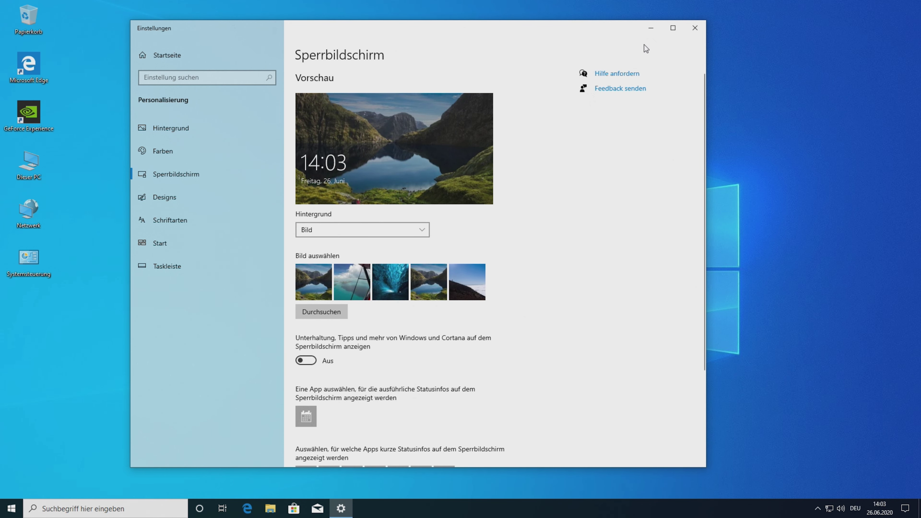
# Step: Try 125% scaling in the desktop's display settings, return it to 100% (empfohlen), and review the remaining display options
pyautogui.rightClick(727, 43)
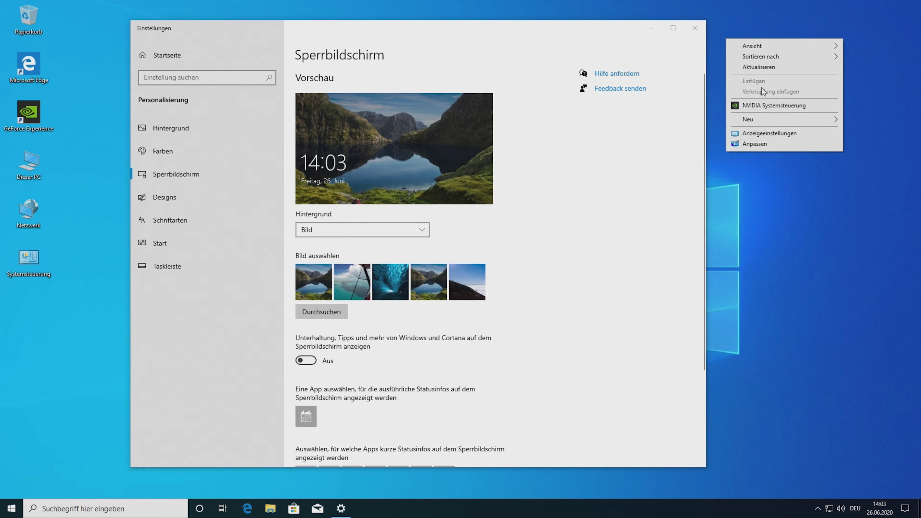
pyautogui.click(762, 132)
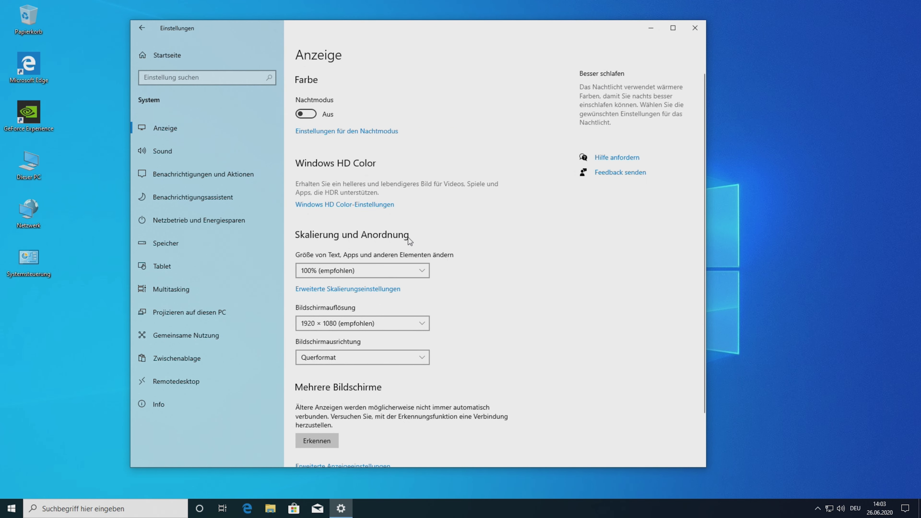
pyautogui.click(422, 276)
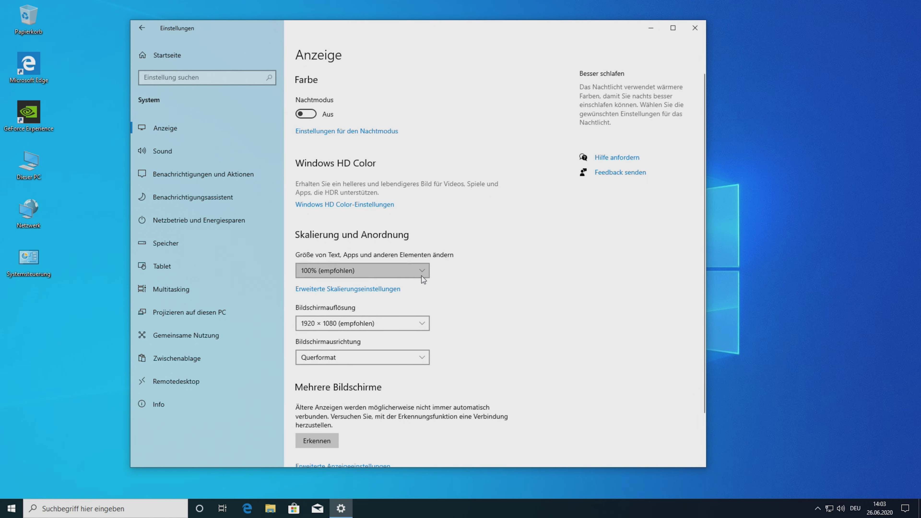
pyautogui.click(420, 286)
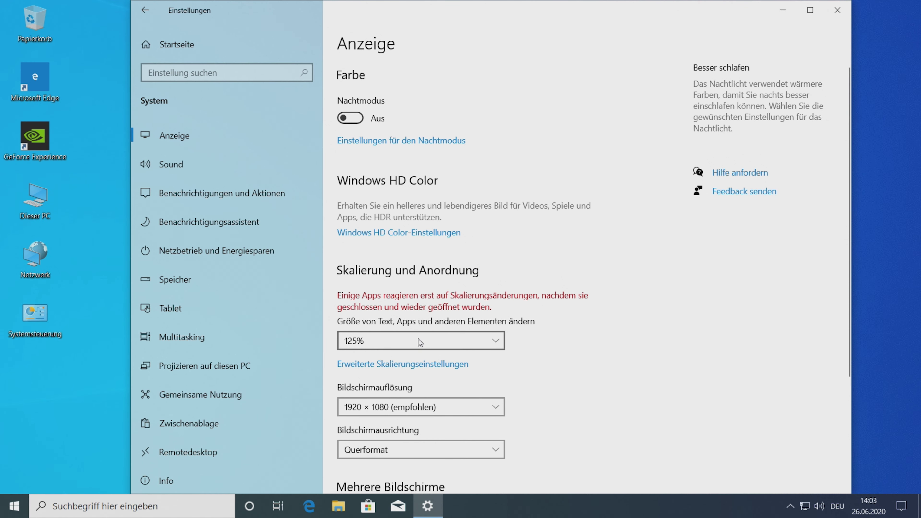
pyautogui.click(418, 338)
pyautogui.click(418, 323)
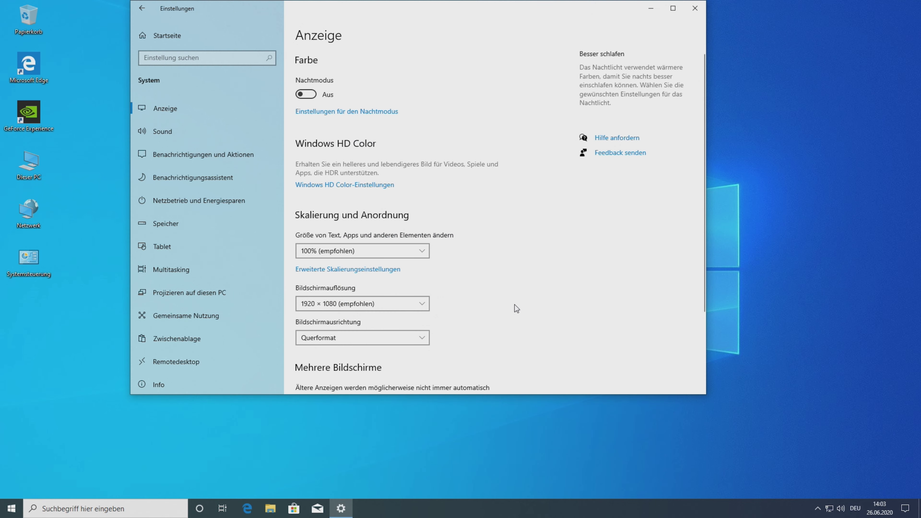
pyautogui.moveTo(397, 7); pyautogui.dragTo(404, 44)
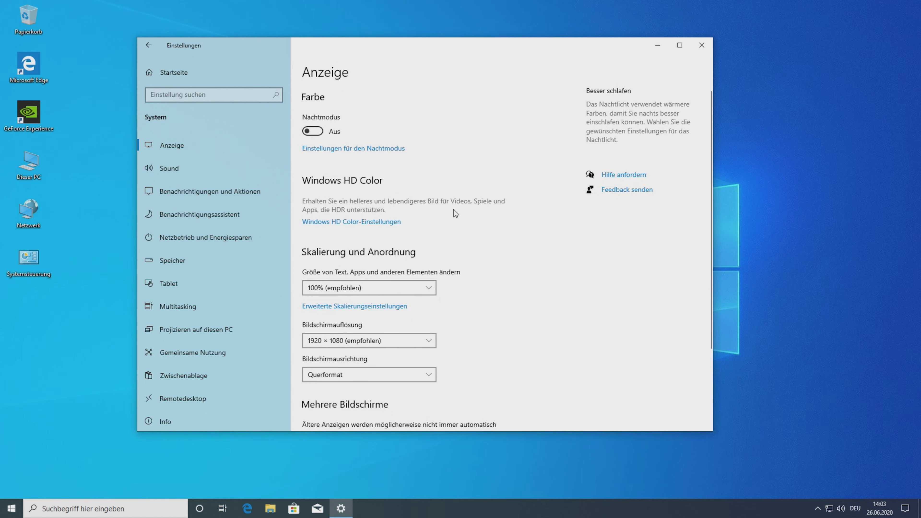
pyautogui.scroll(-3, 438, 186)
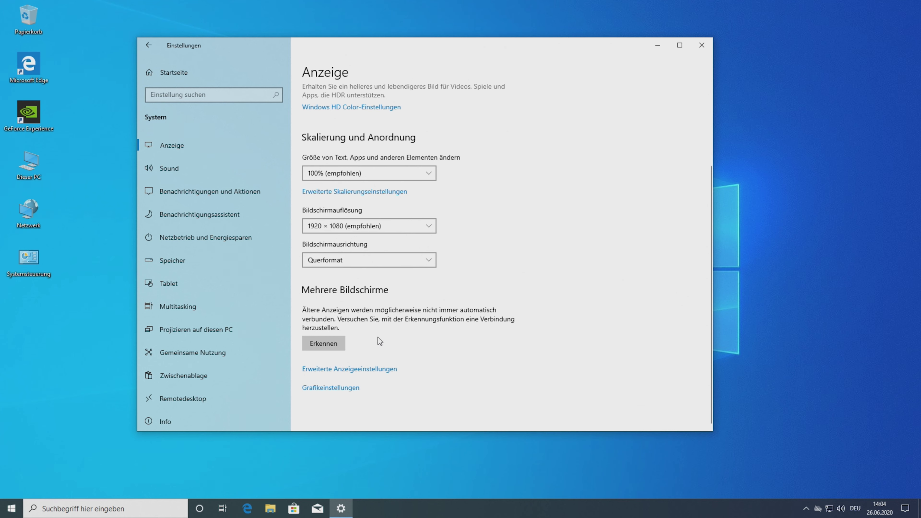
pyautogui.scroll(3, 402, 312)
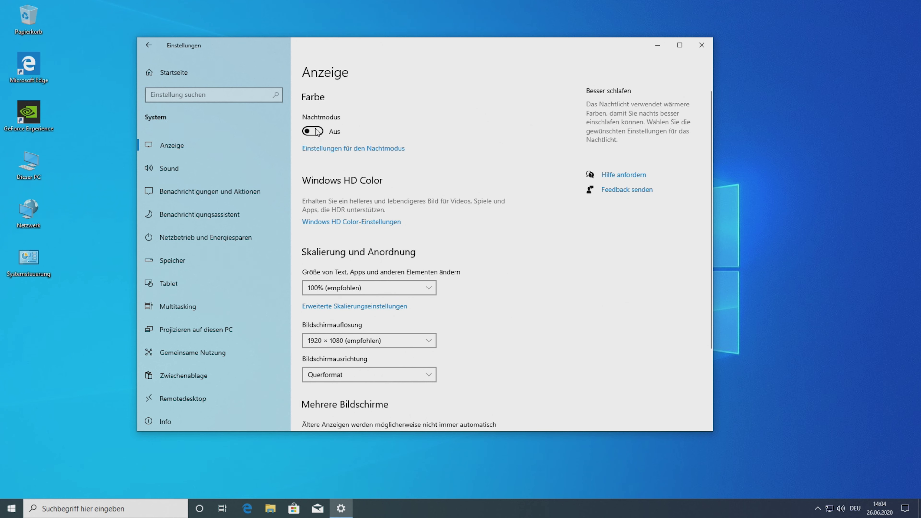
# Step: Search the settings for "dunk" and open the dark mode result on the "Farben" page
pyautogui.click(198, 97)
pyautogui.write('dunkel')
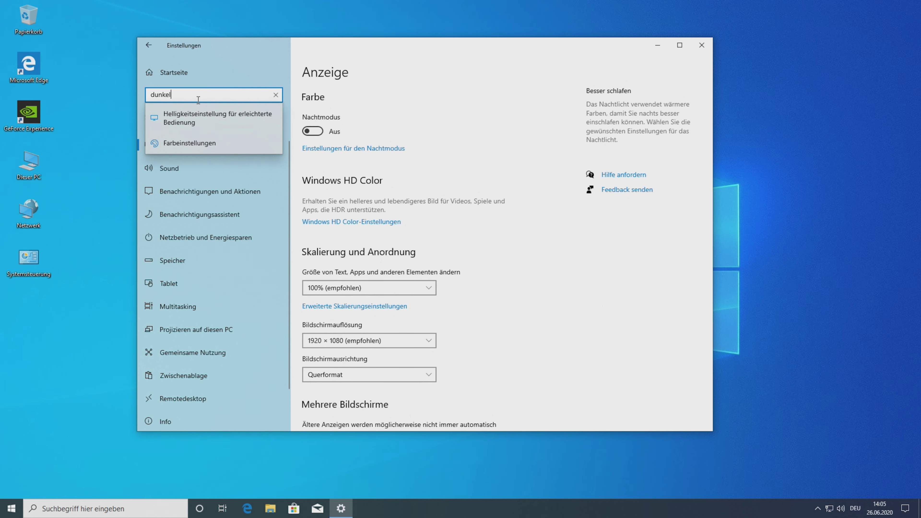
pyautogui.press('BackSpace')
pyautogui.press('BackSpace')
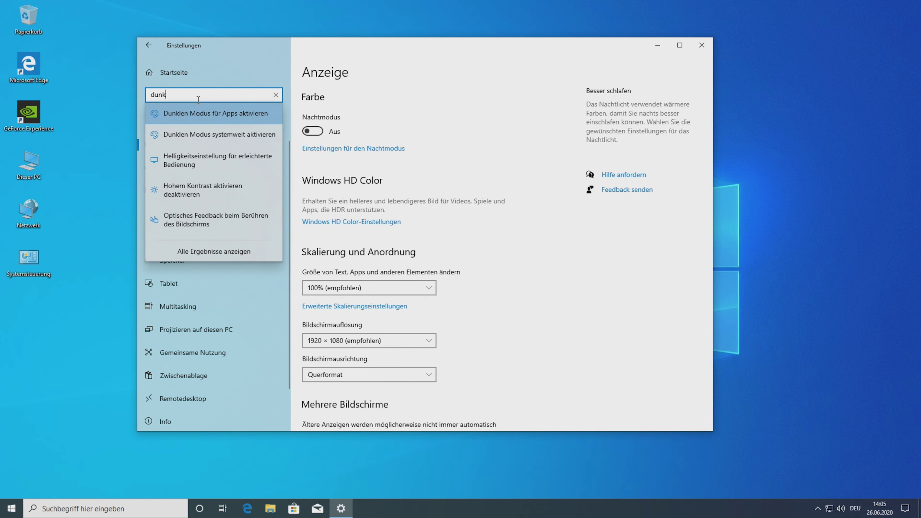
pyautogui.press('Down')
pyautogui.press('Return')
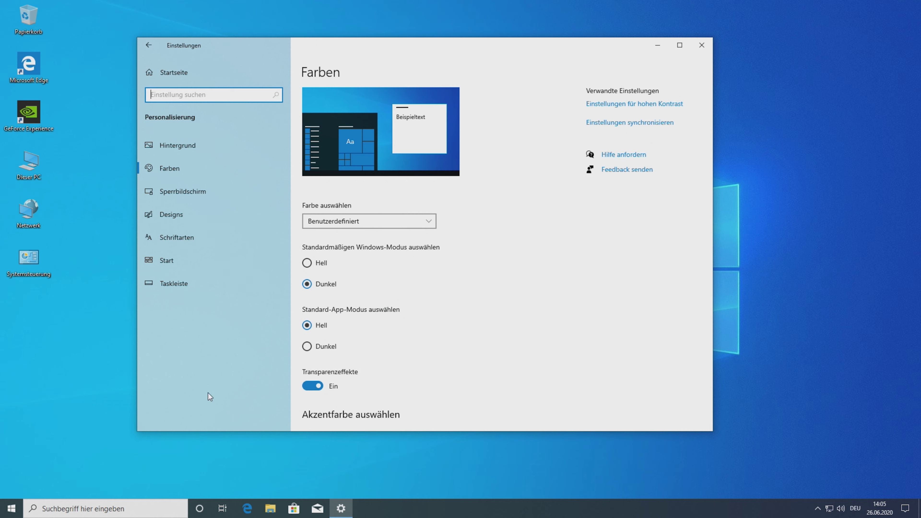
# Step: Set the "Standard-App-Modus" to "Dunkel" and close the settings
pyautogui.scroll(-2, 332, 269)
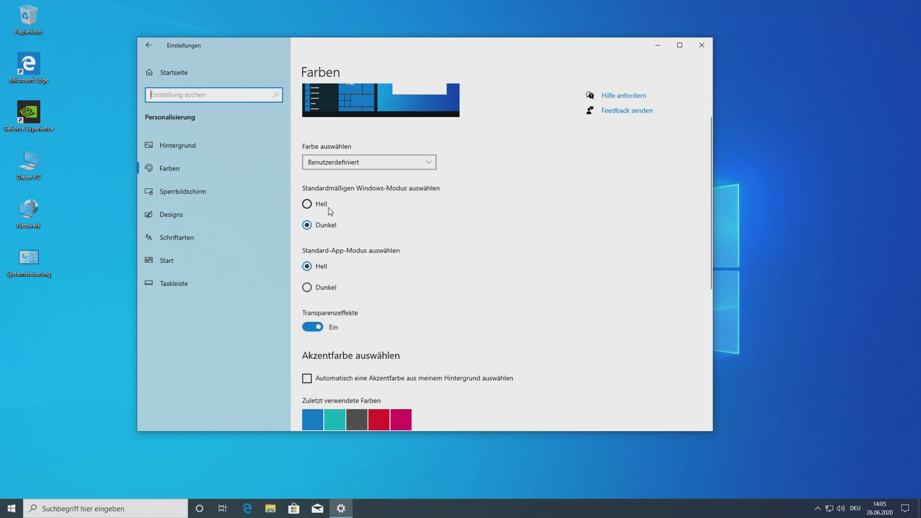
pyautogui.click(325, 287)
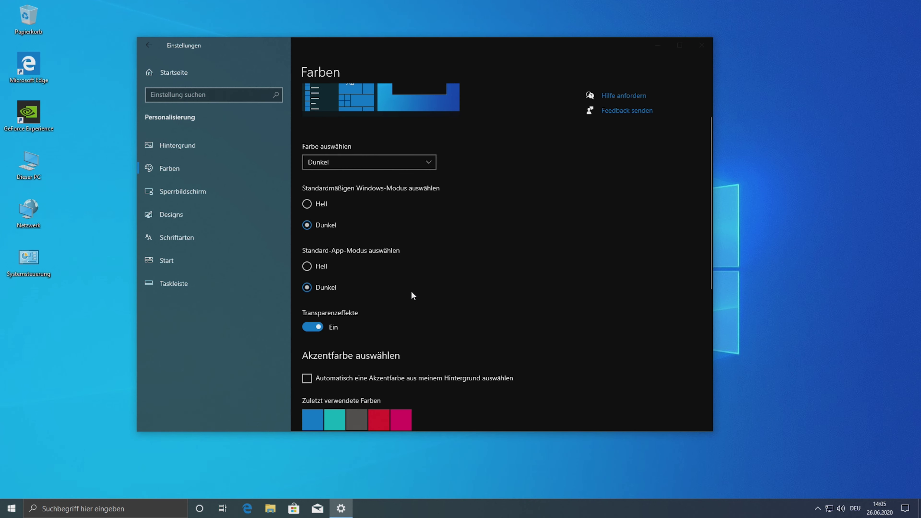
pyautogui.scroll(2, 464, 225)
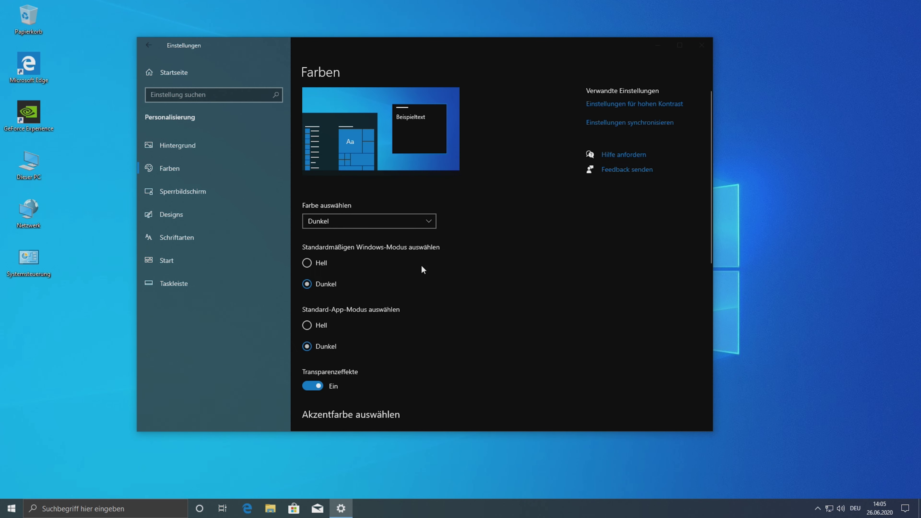
pyautogui.moveTo(336, 47)
pyautogui.mouseDown()
pyautogui.moveTo(423, 67)
pyautogui.moveTo(343, 45)
pyautogui.mouseUp()
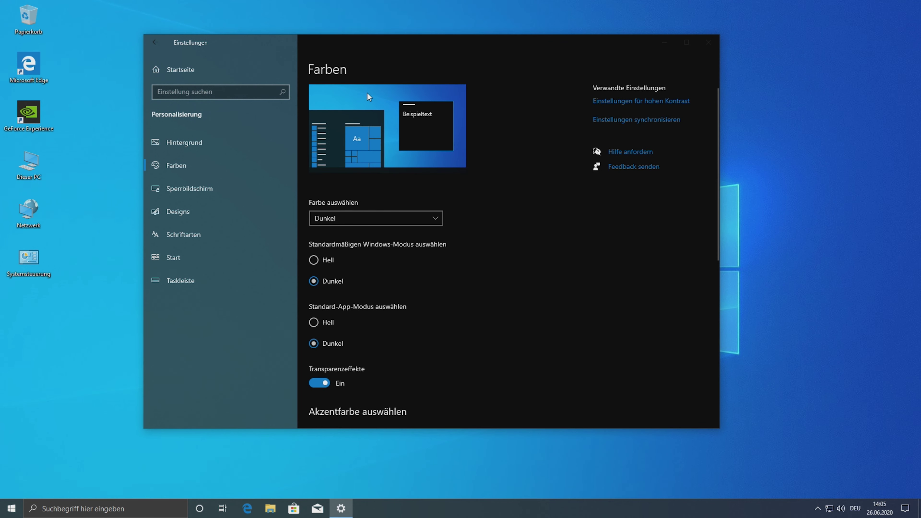
pyautogui.moveTo(410, 49); pyautogui.dragTo(443, 58)
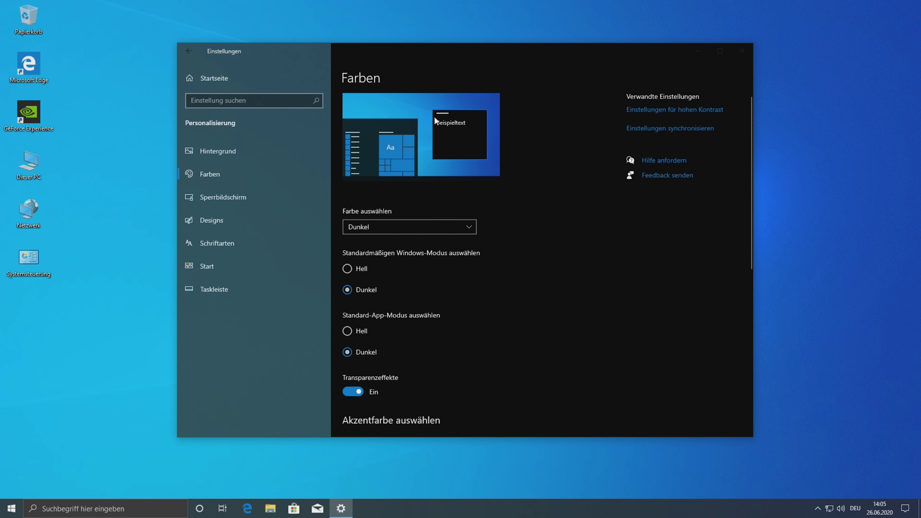
pyautogui.click(736, 55)
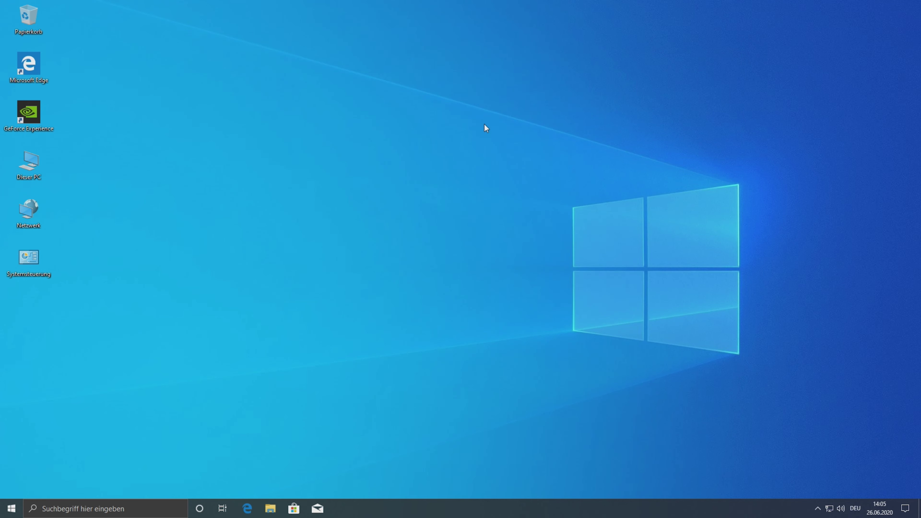
# Step: Open the NVIDIA Systemsteuerung from the desktop and accept its software licence agreement
pyautogui.rightClick(389, 133)
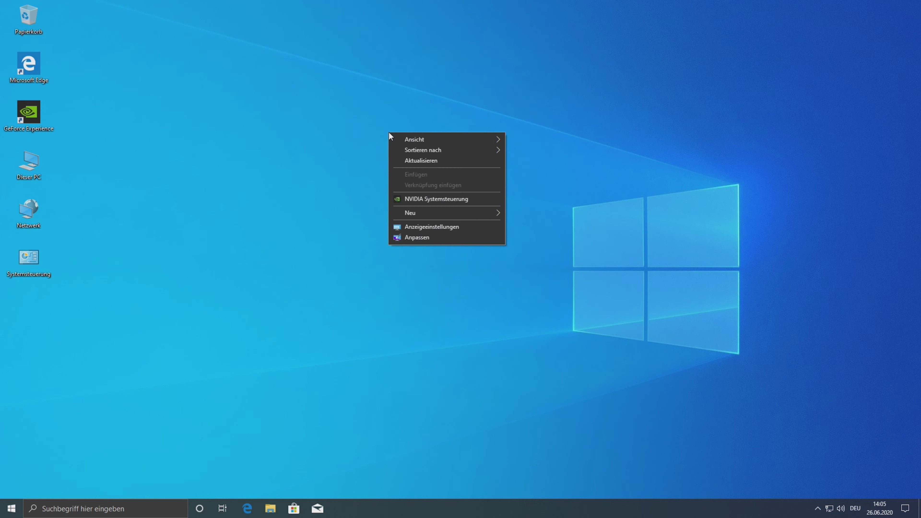
pyautogui.click(406, 196)
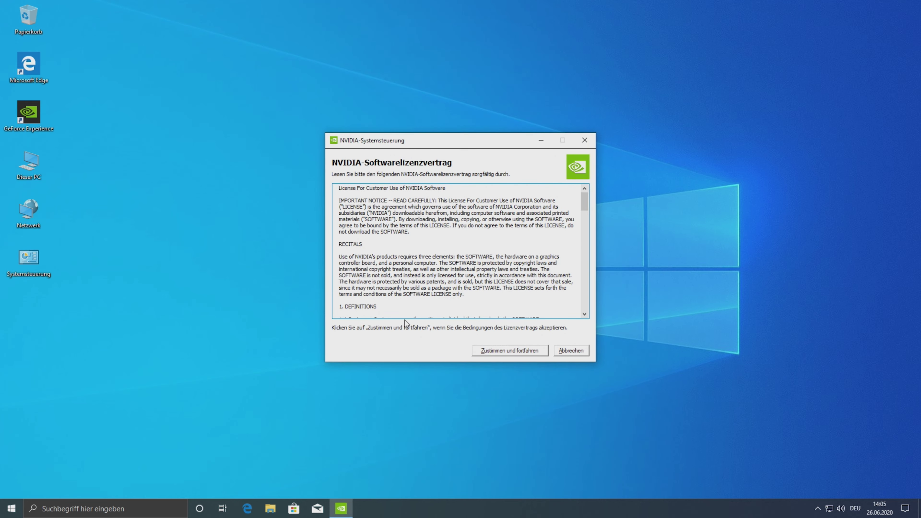
pyautogui.click(516, 354)
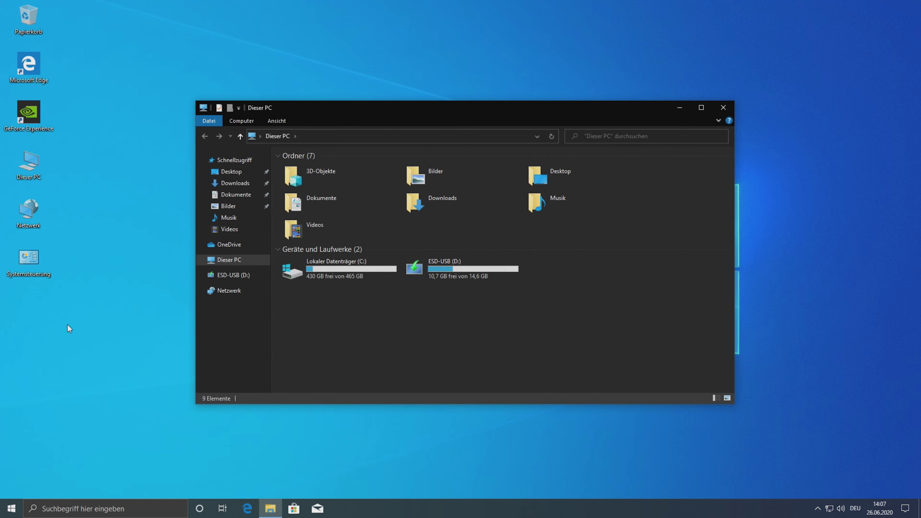
pyautogui.click(14, 511)
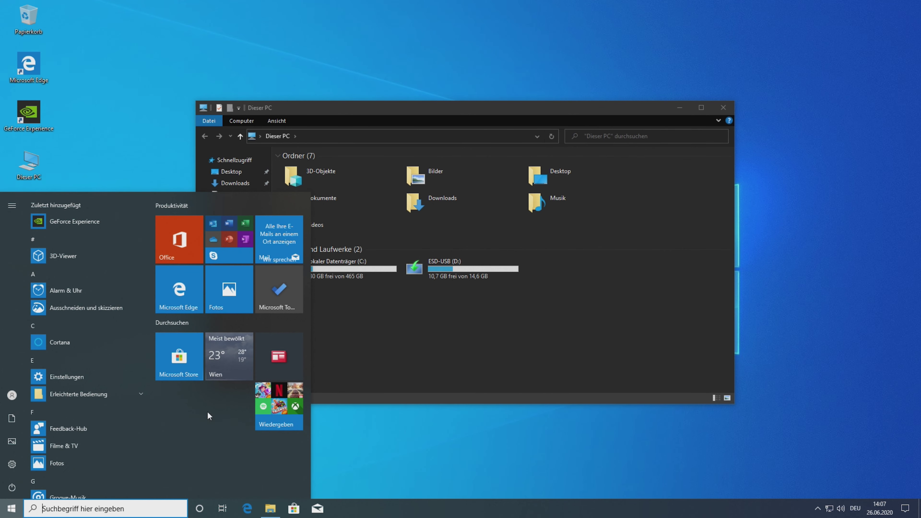
pyautogui.click(160, 147)
# Step: Open the Windows Systemsteuerung from its desktop icon and switch its view to "Kleine Symbole"
pyautogui.doubleClick(45, 268)
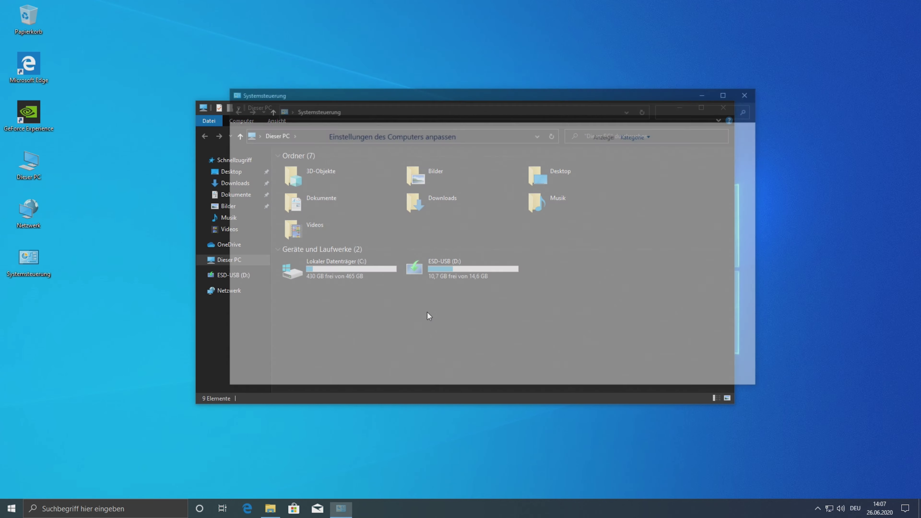
pyautogui.click(631, 136)
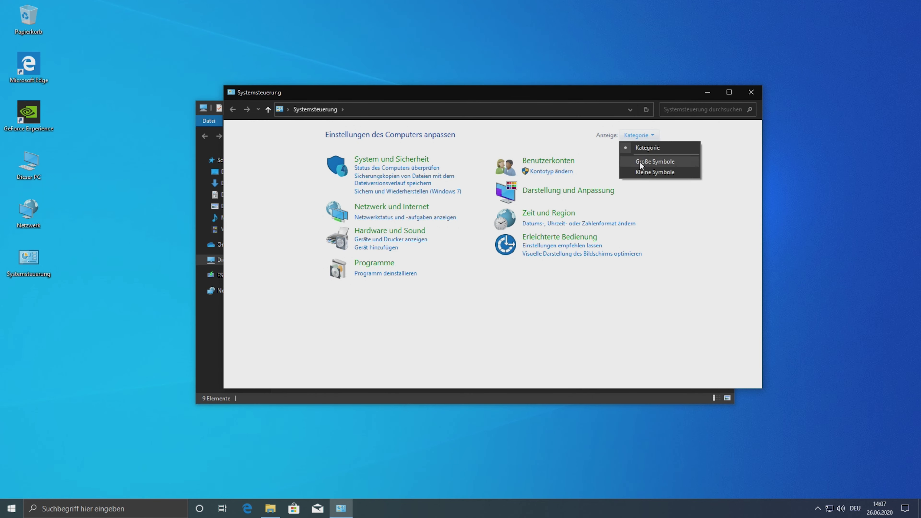
pyautogui.click(641, 172)
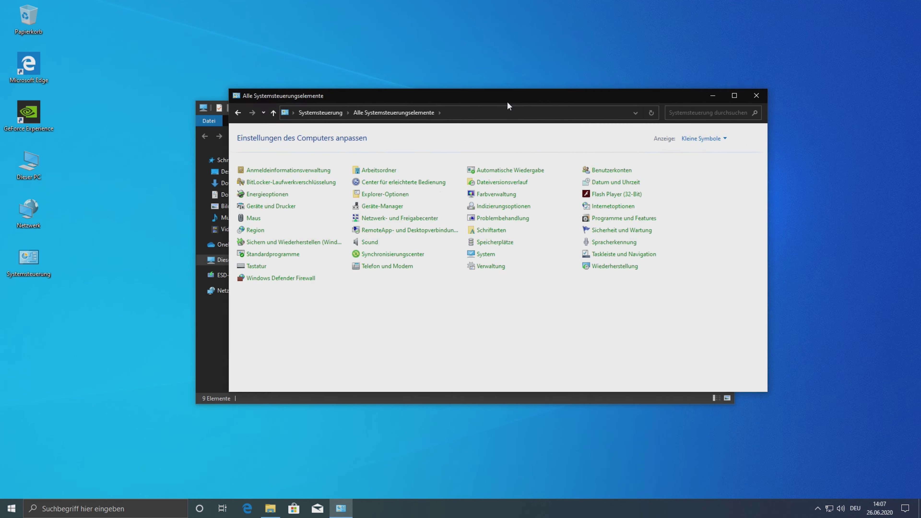
# Step: Minimize the "Dieser PC" window and enlarge the Systemsteuerung window so its items spread over more columns
pyautogui.moveTo(502, 92); pyautogui.dragTo(649, 196)
pyautogui.click(680, 109)
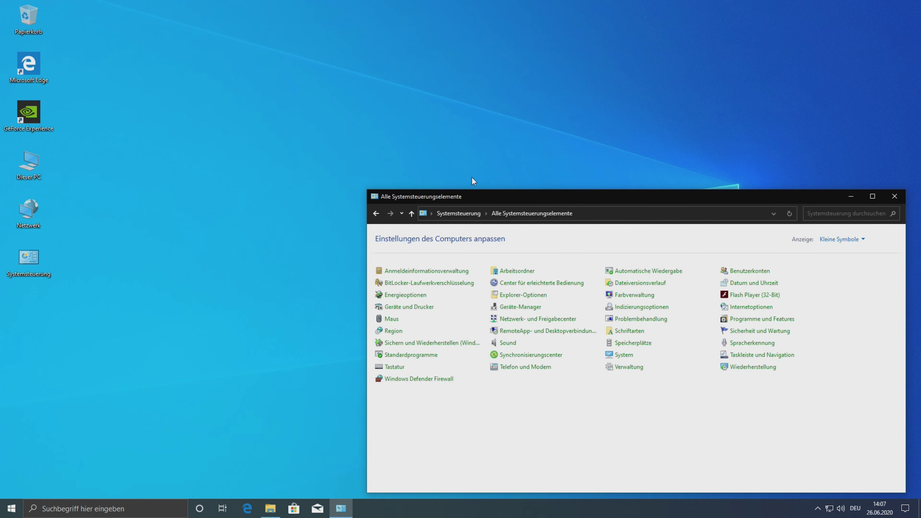
pyautogui.click(370, 186)
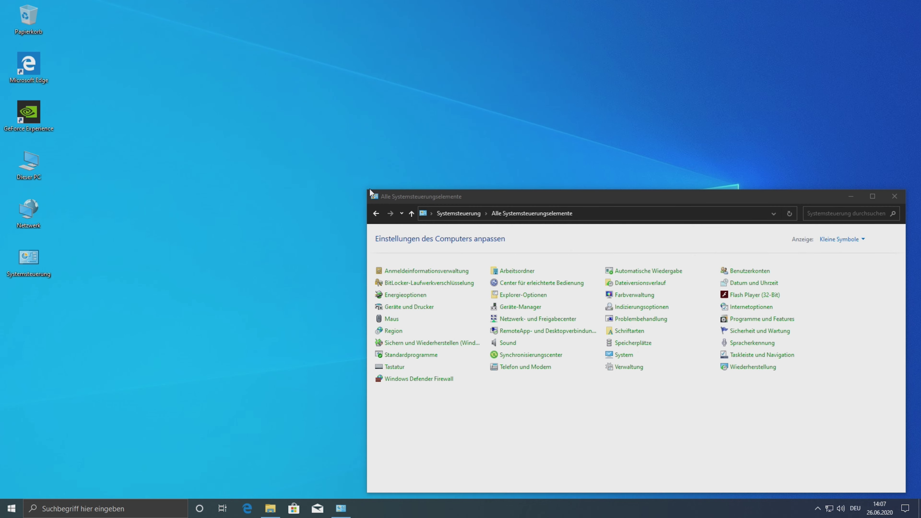
pyautogui.click(365, 188)
pyautogui.moveTo(366, 188); pyautogui.dragTo(230, 54)
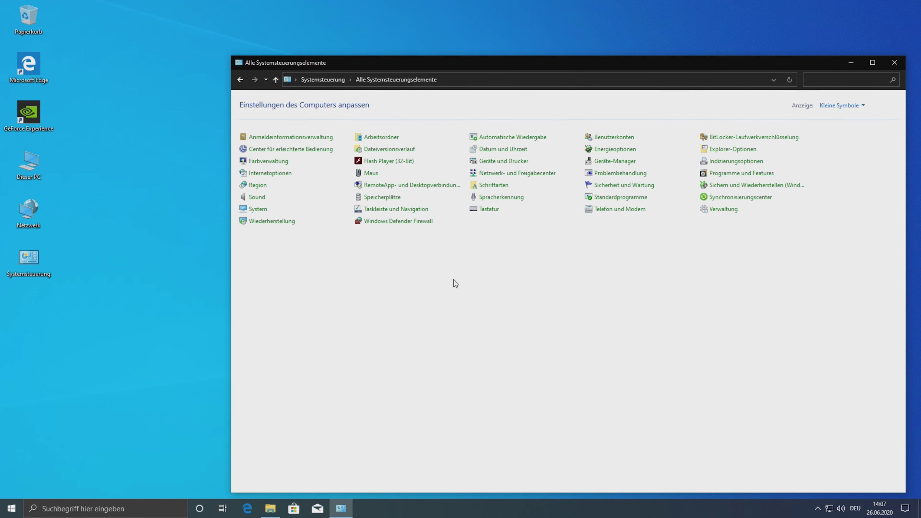
# Step: In the Energieoptionen, unlock the power button settings, disable "Schnellstart aktivieren (empfohlen)", and save the changes
pyautogui.click(600, 152)
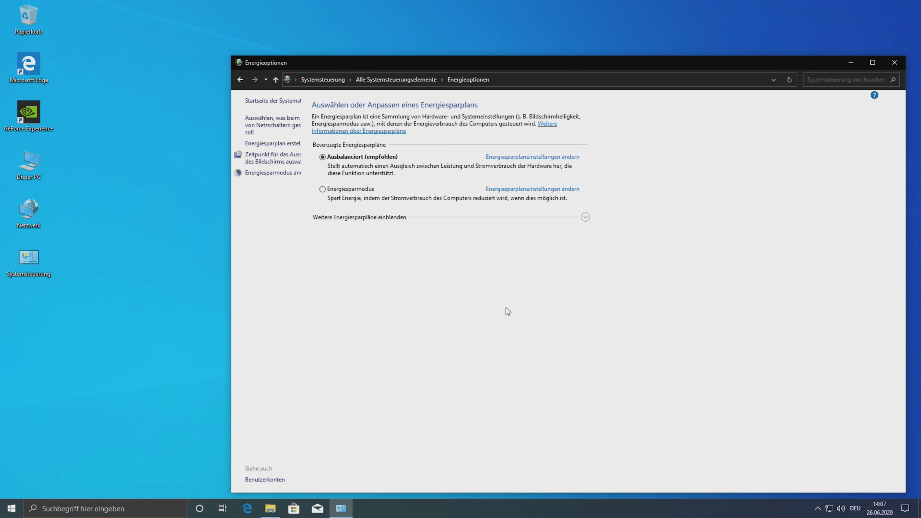
pyautogui.click(262, 116)
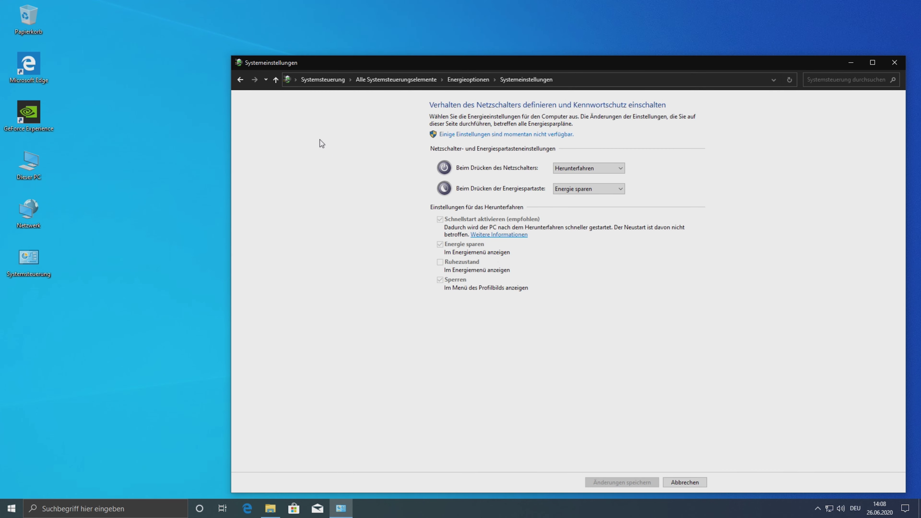
pyautogui.click(241, 80)
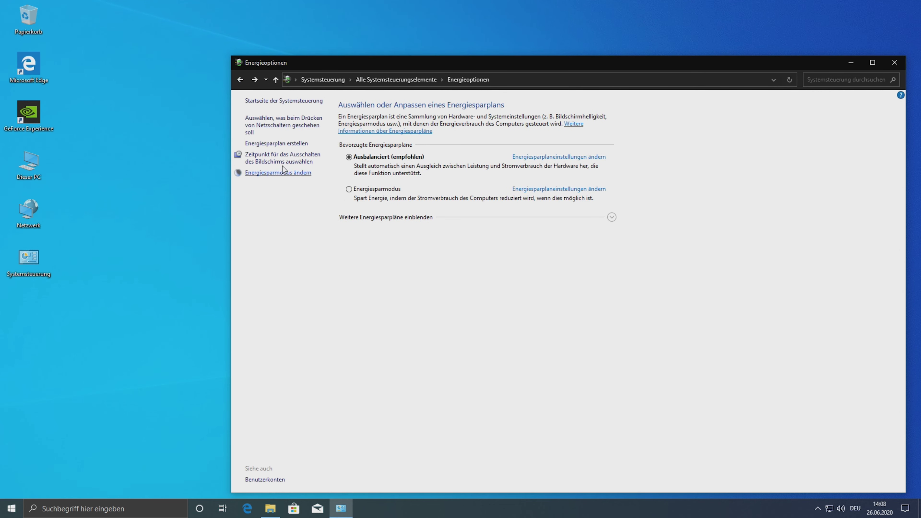
pyautogui.click(266, 131)
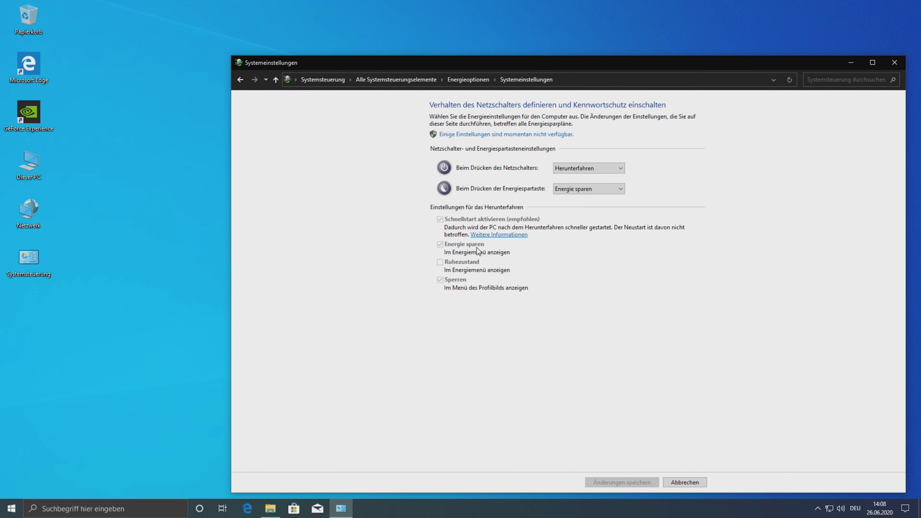
pyautogui.click(462, 135)
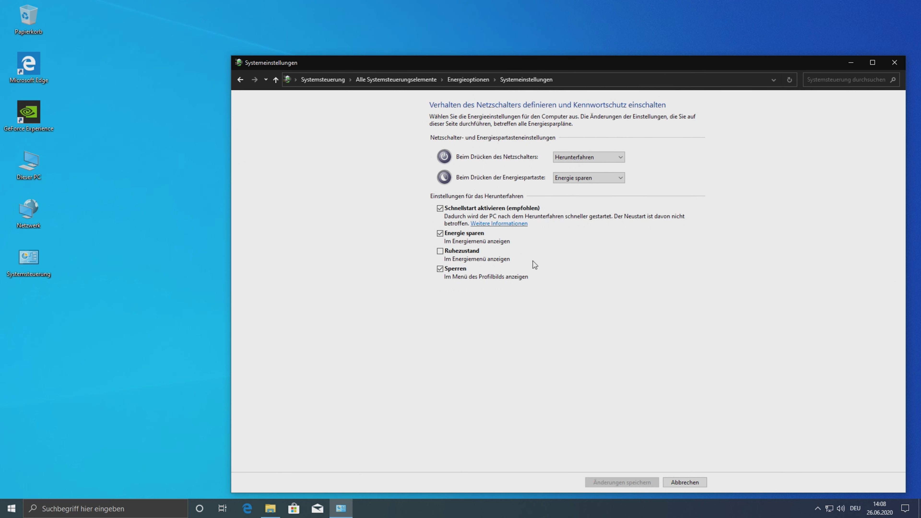
pyautogui.click(439, 209)
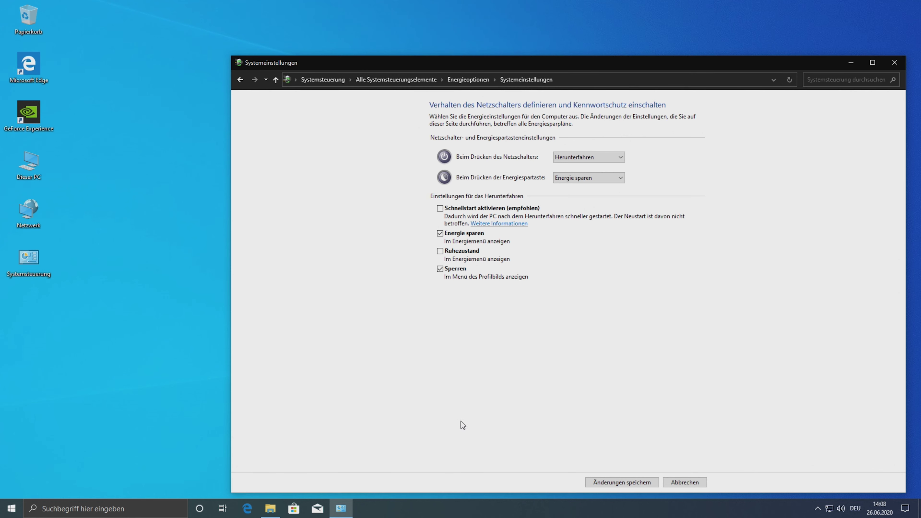
pyautogui.click(613, 480)
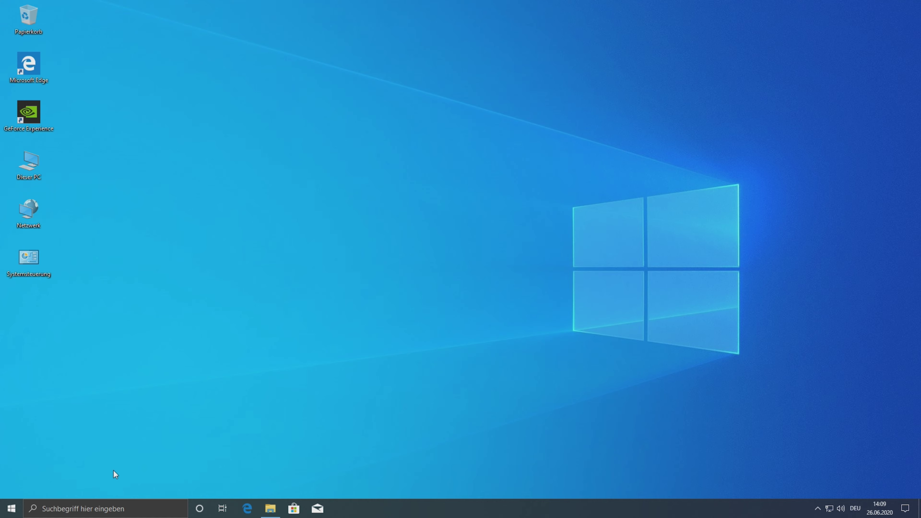